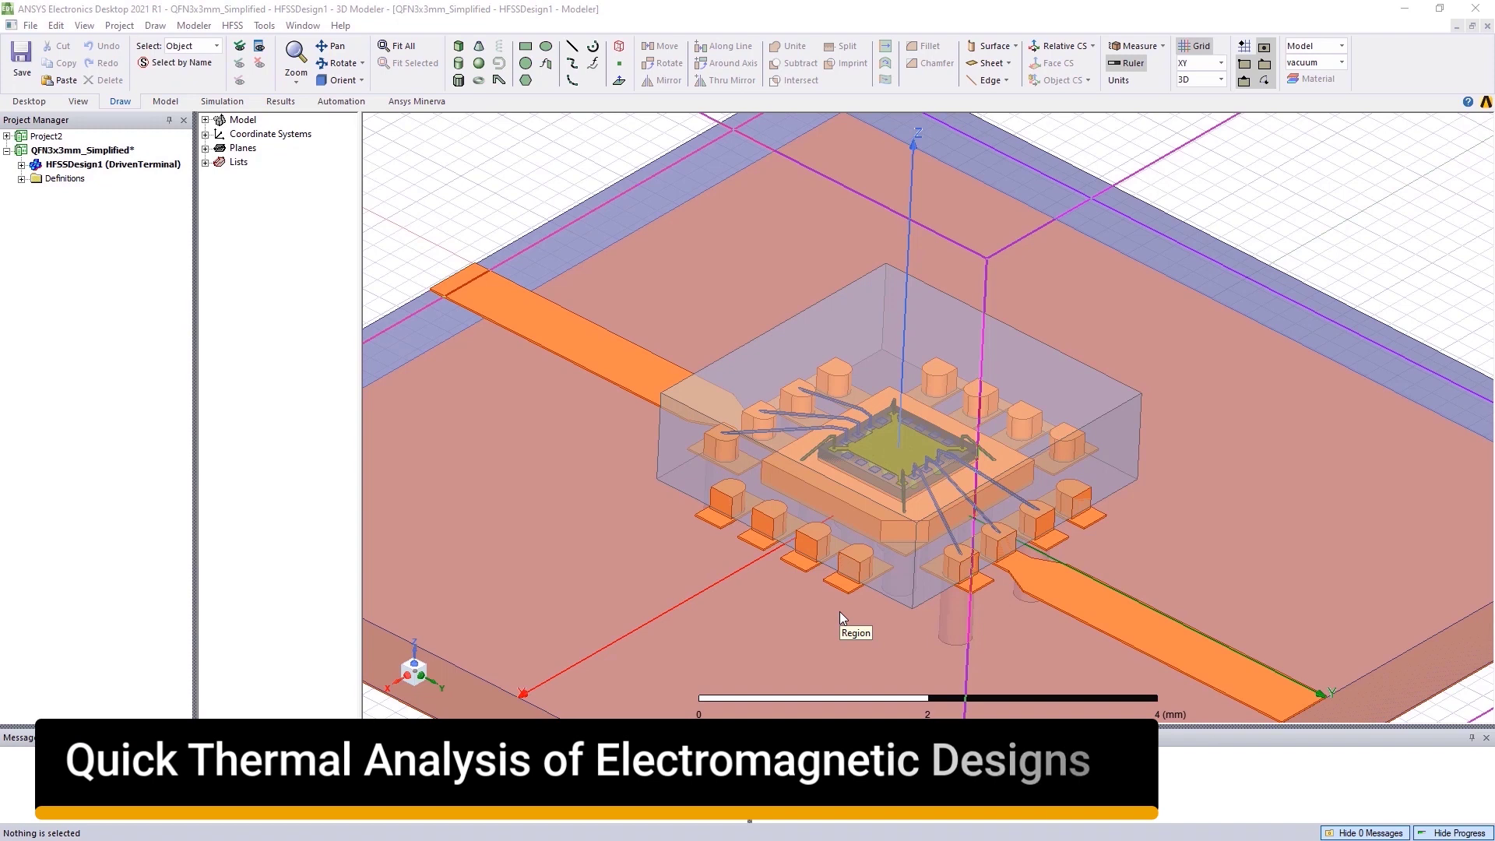
Analyze HFSSDesign1's Setup1 and view the solved E-field magnitude overlay (0.1–10000 V/m)
scroll(839, 610, up, 2)
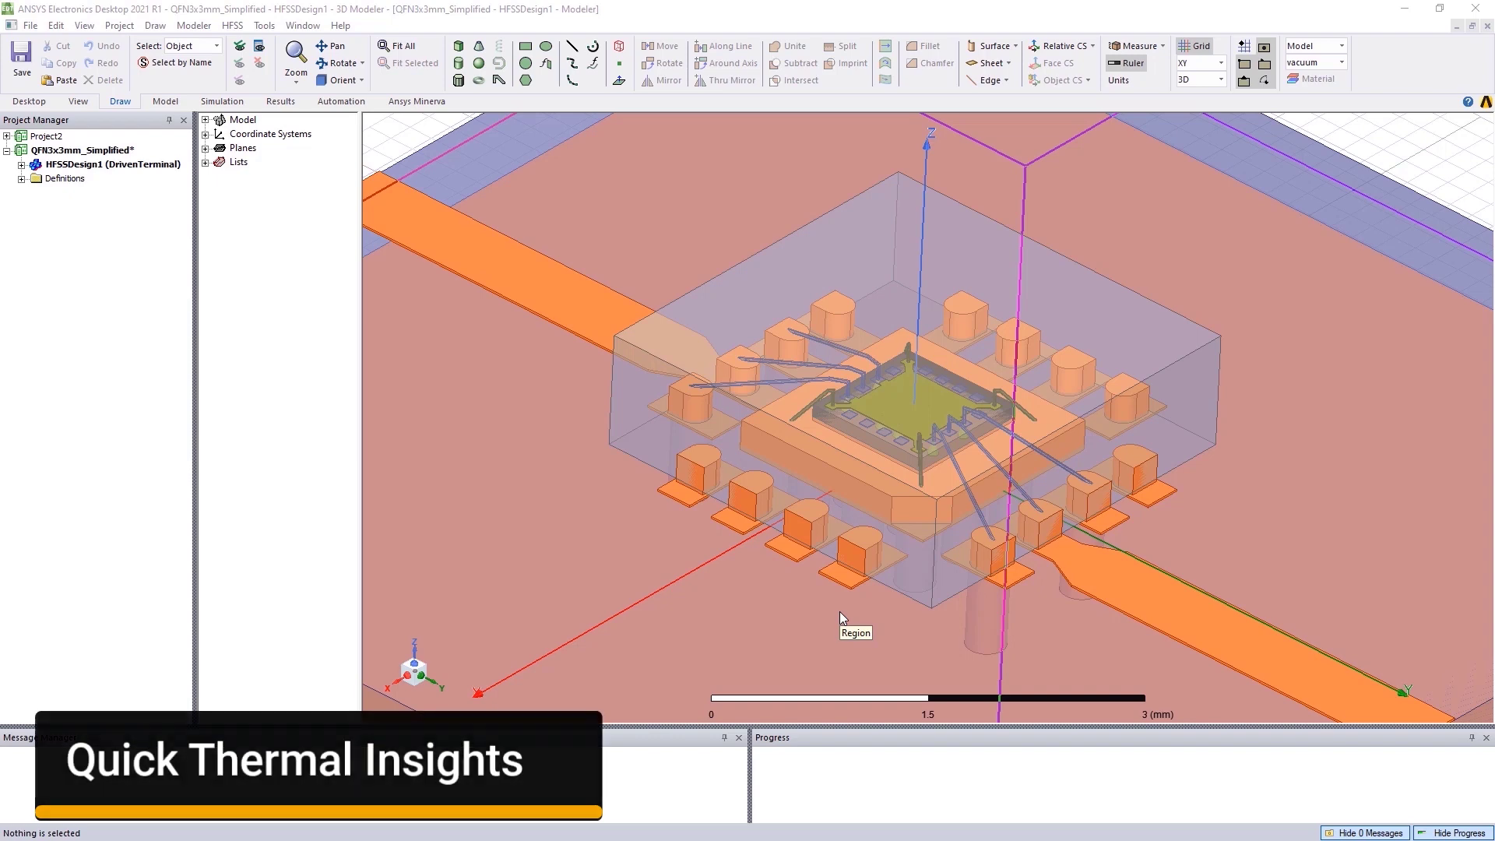
scroll(840, 611, down, 2)
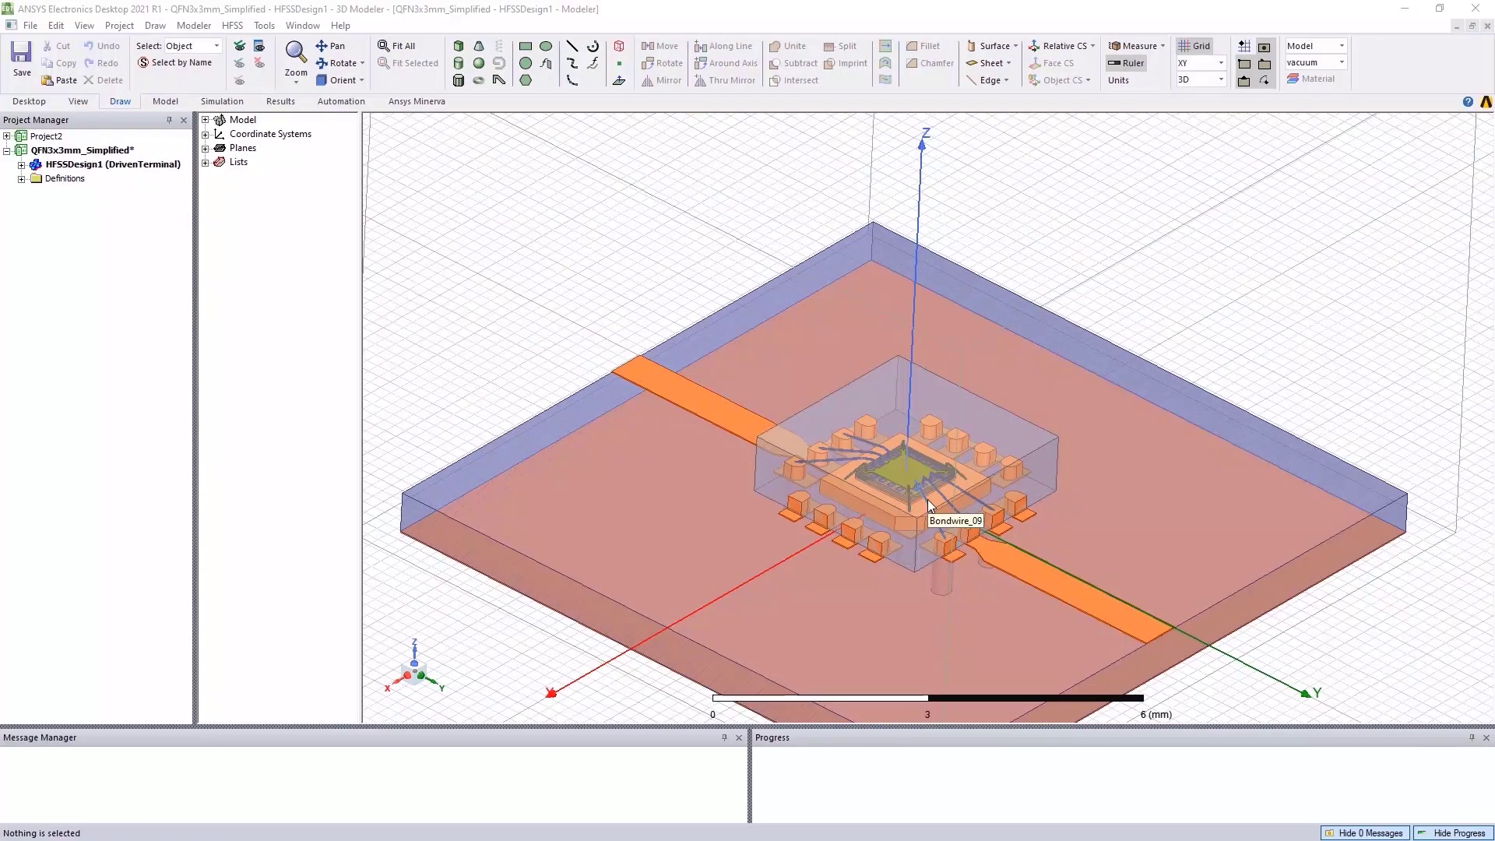
click(46, 135)
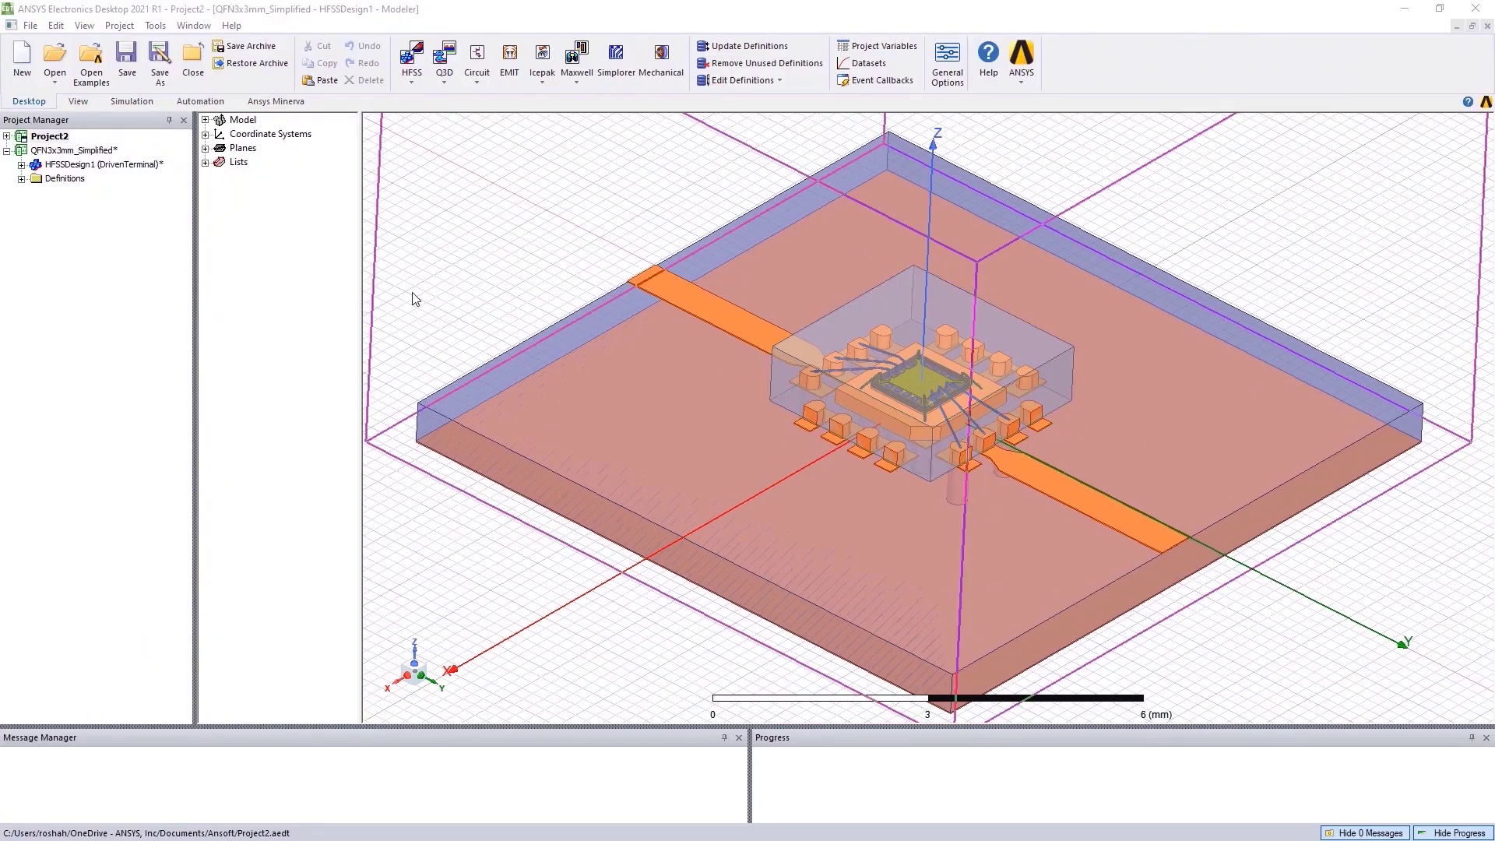
click(21, 164)
right_click(61, 291)
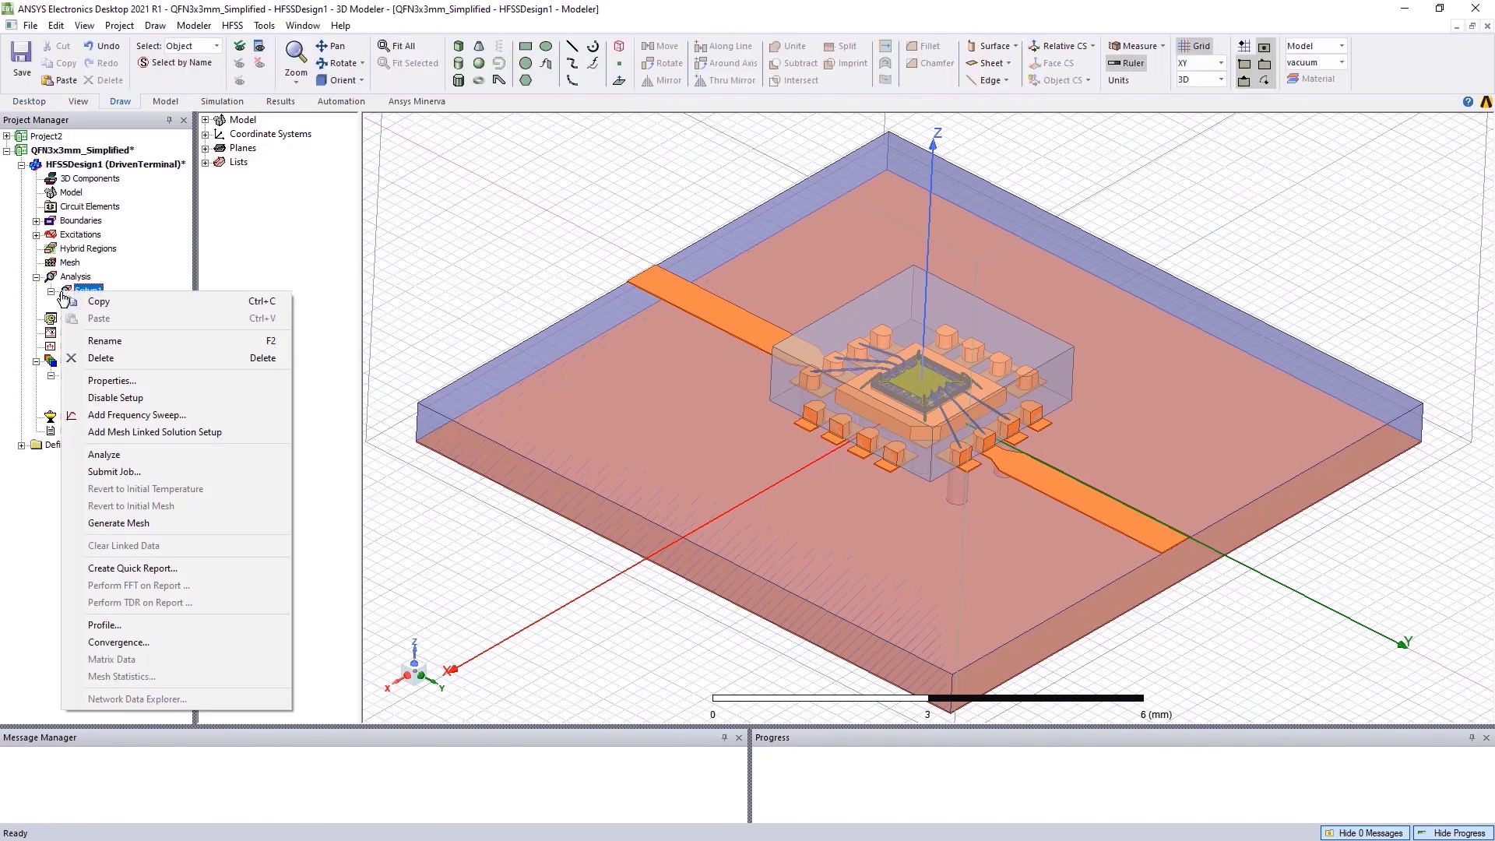
click(104, 455)
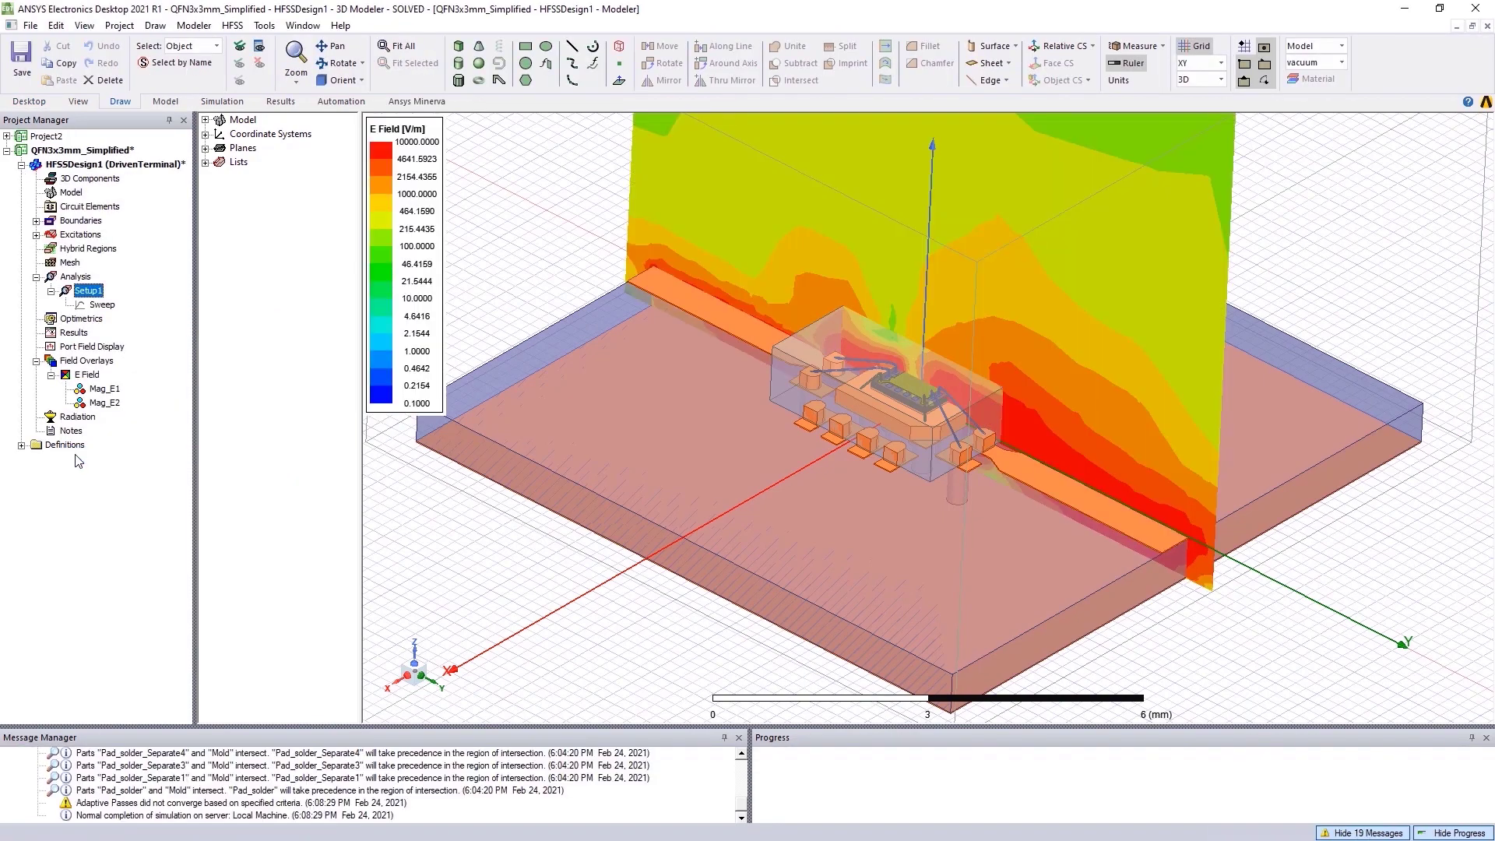
scroll(397, 495, up, 2)
scroll(483, 514, down, 3)
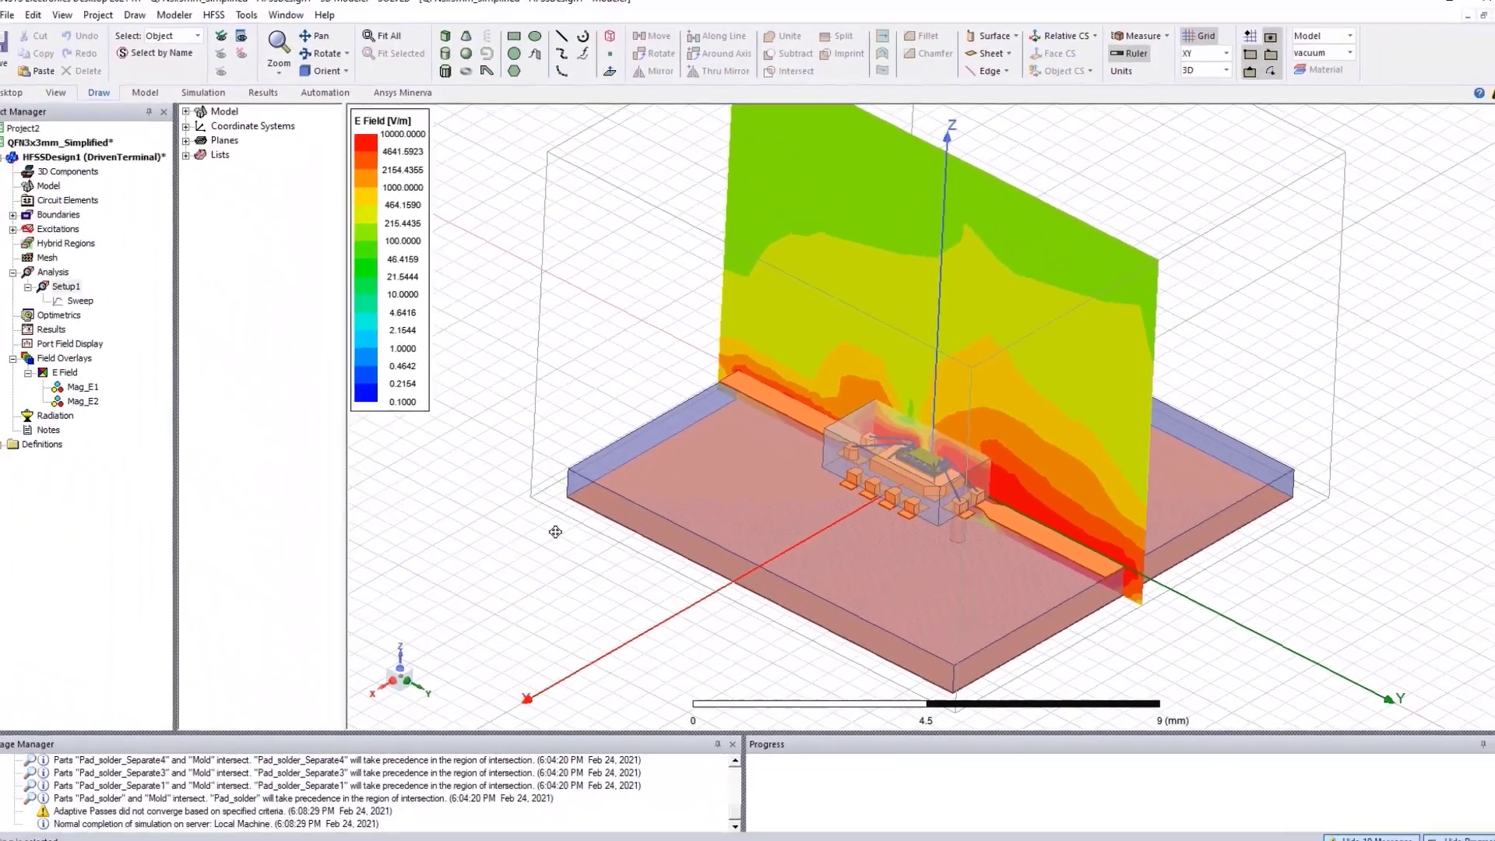
Insert a Mechanical design, paste all HFSSDesign1 QFN geometry into it, and select everything
click(29, 101)
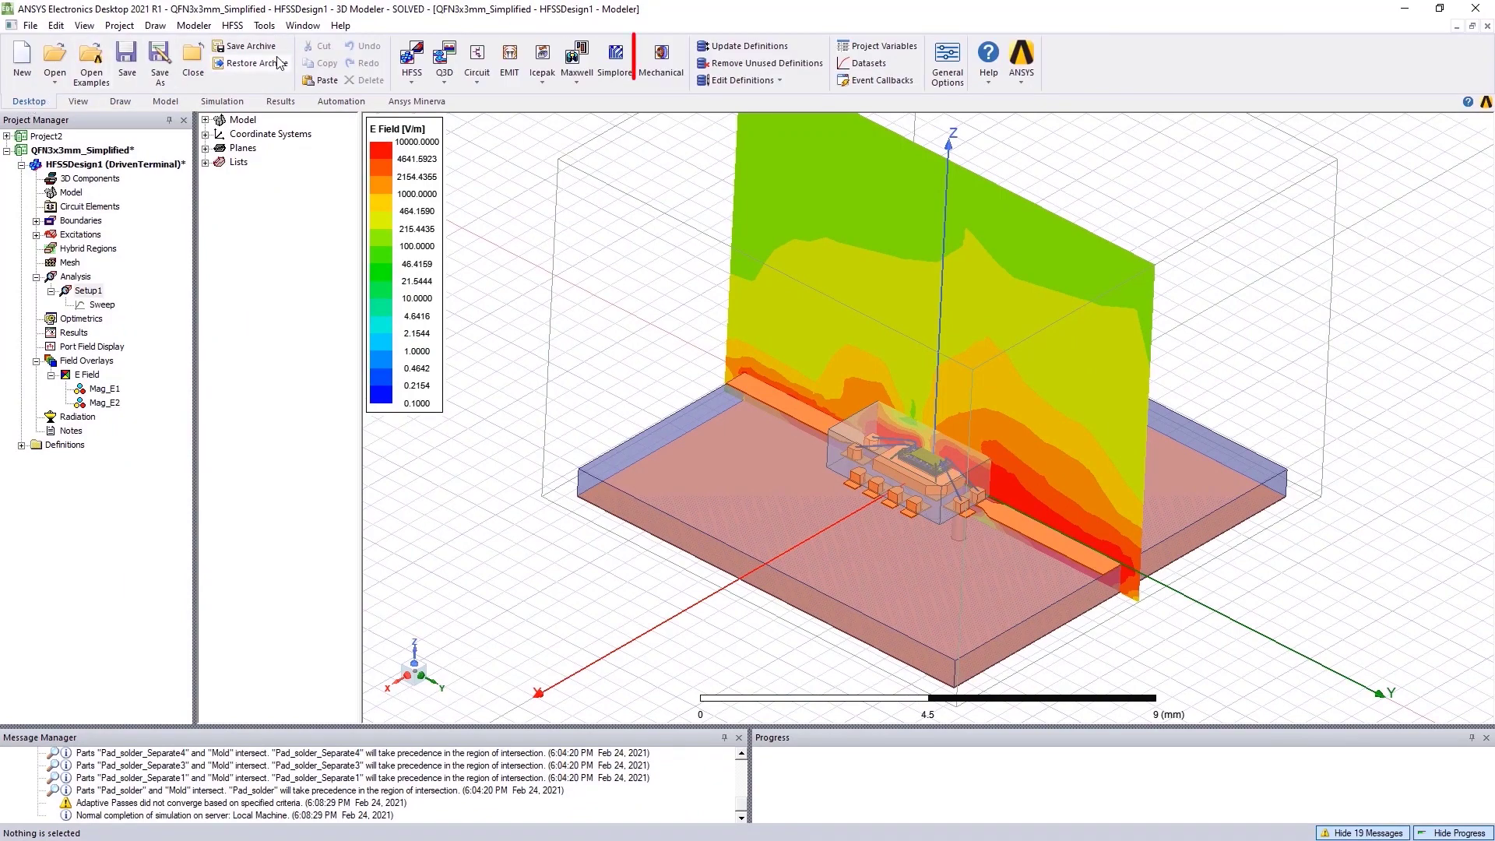
click(657, 68)
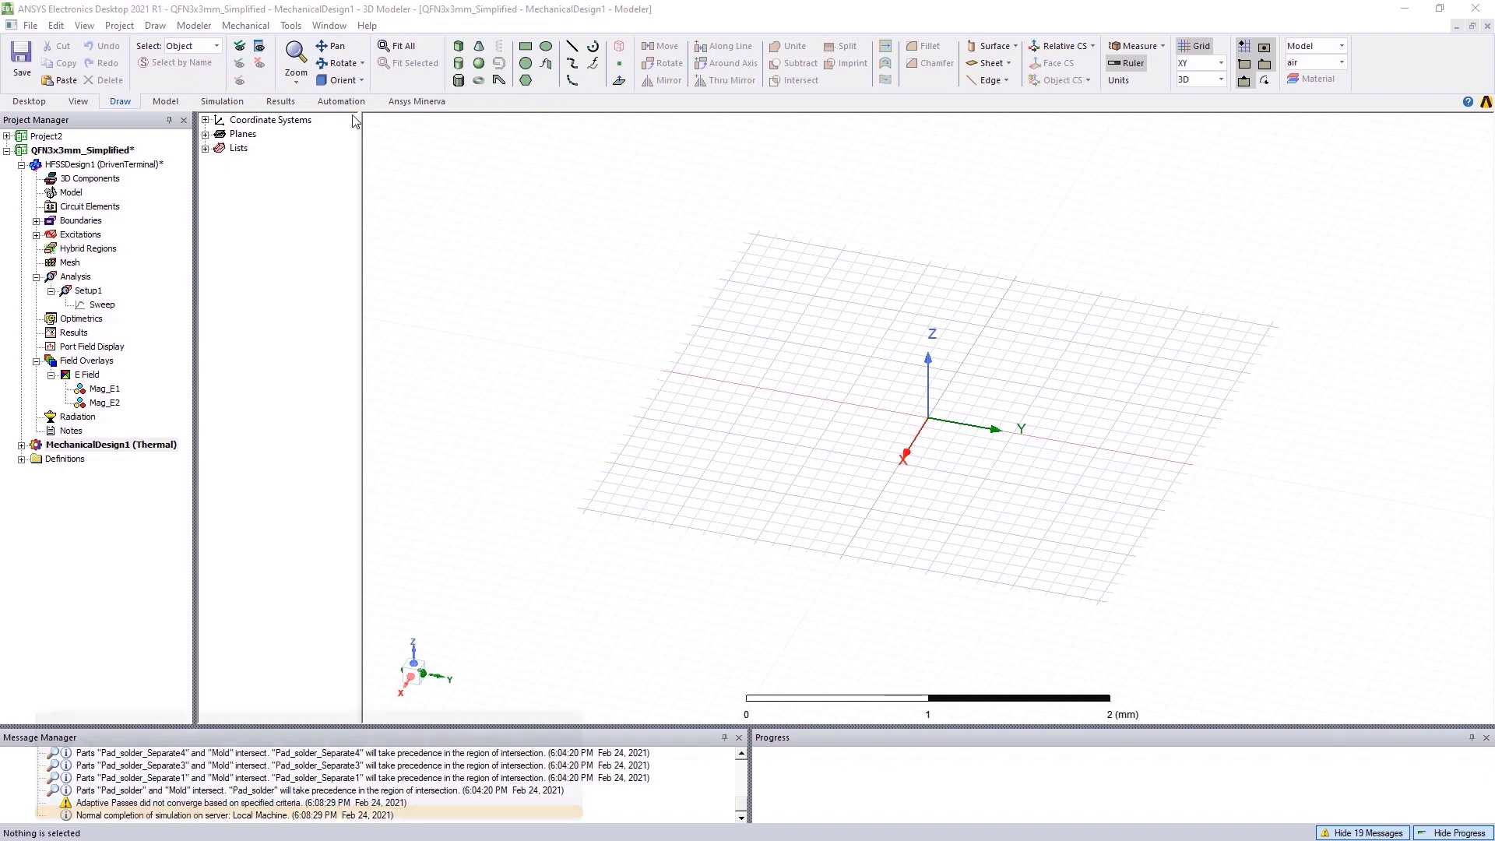
click(21, 164)
double_click(62, 164)
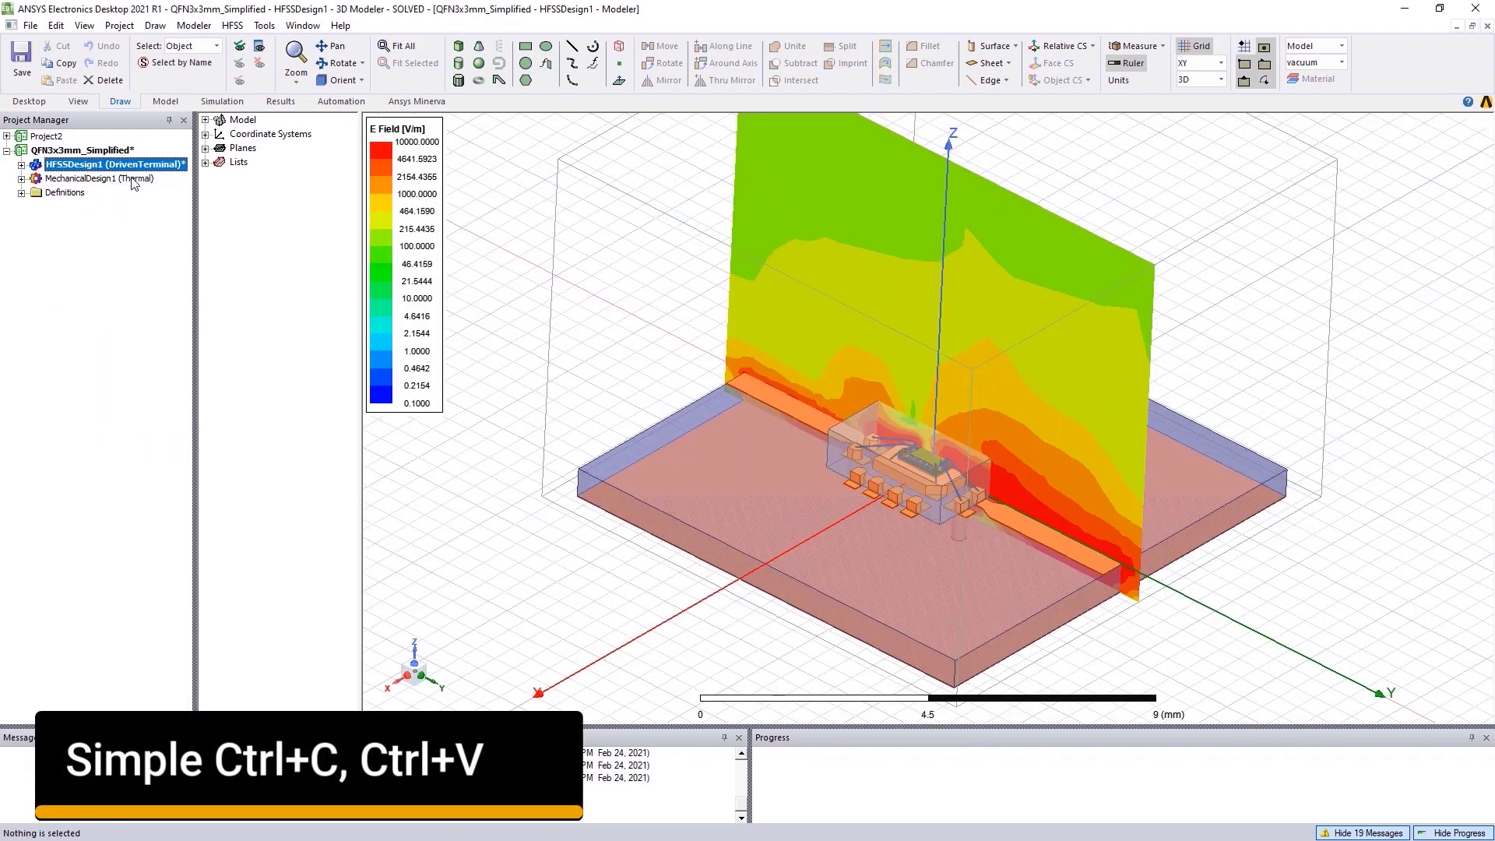
key(ctrl+a)
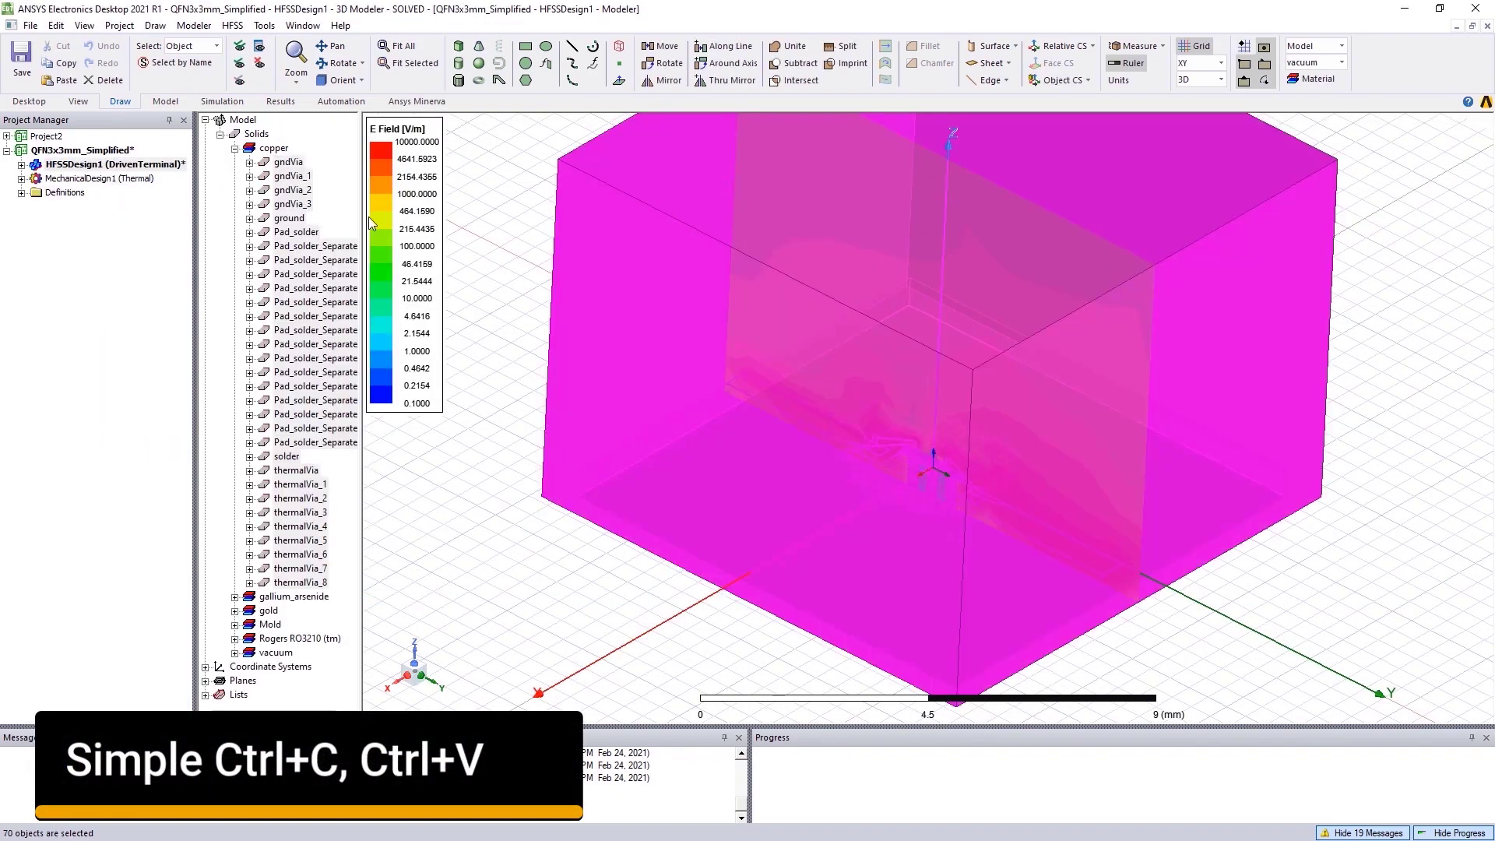
double_click(113, 180)
key(ctrl+v)
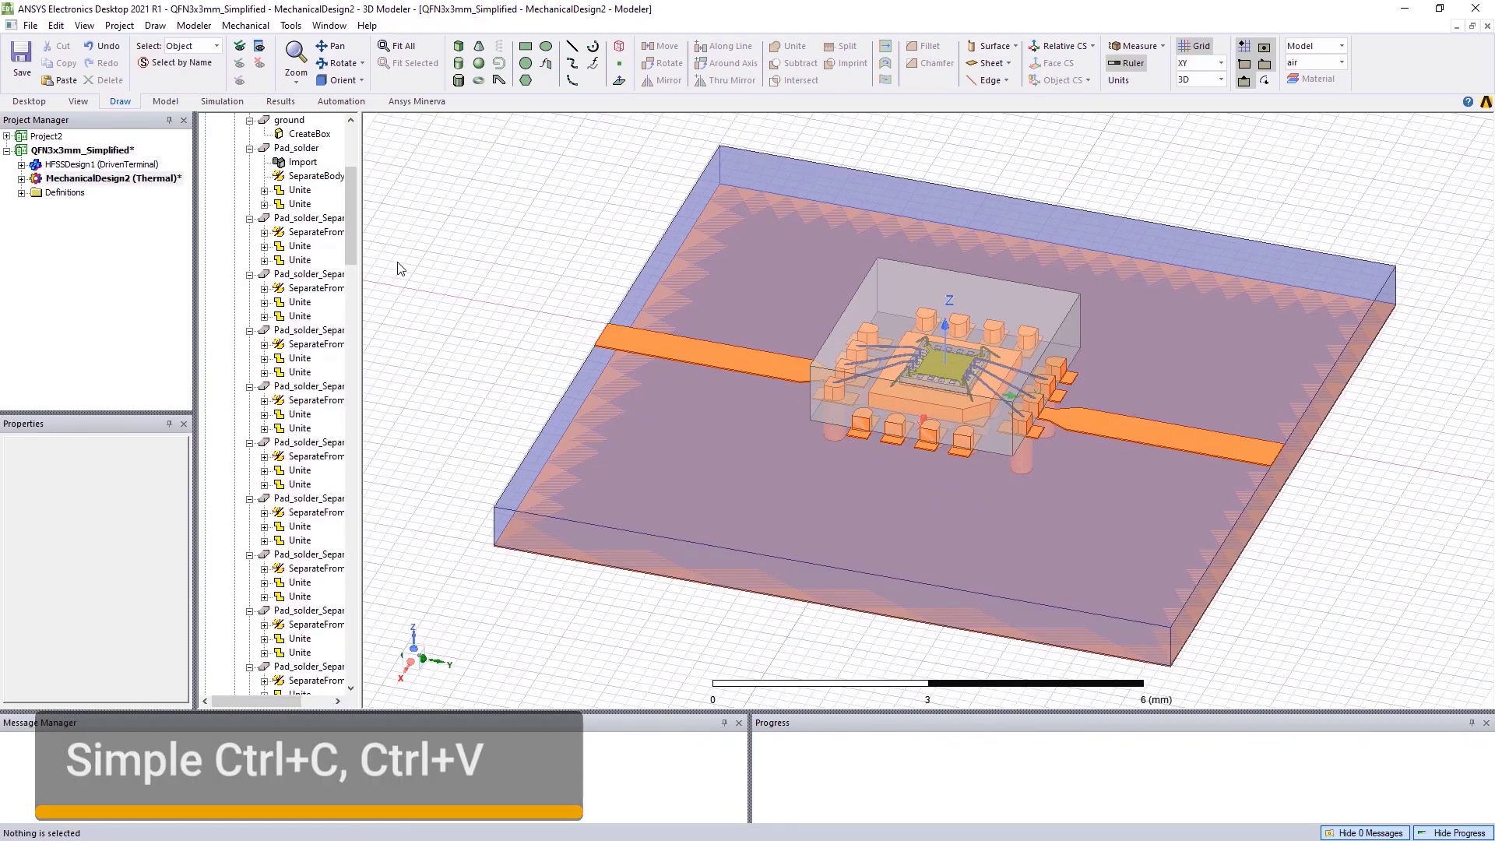
key(ctrl+a)
Assign an EM Loss excitation to all objects, linked to this project's HFSSDesign1 Setup1 : LastAdaptive
right_click(675, 294)
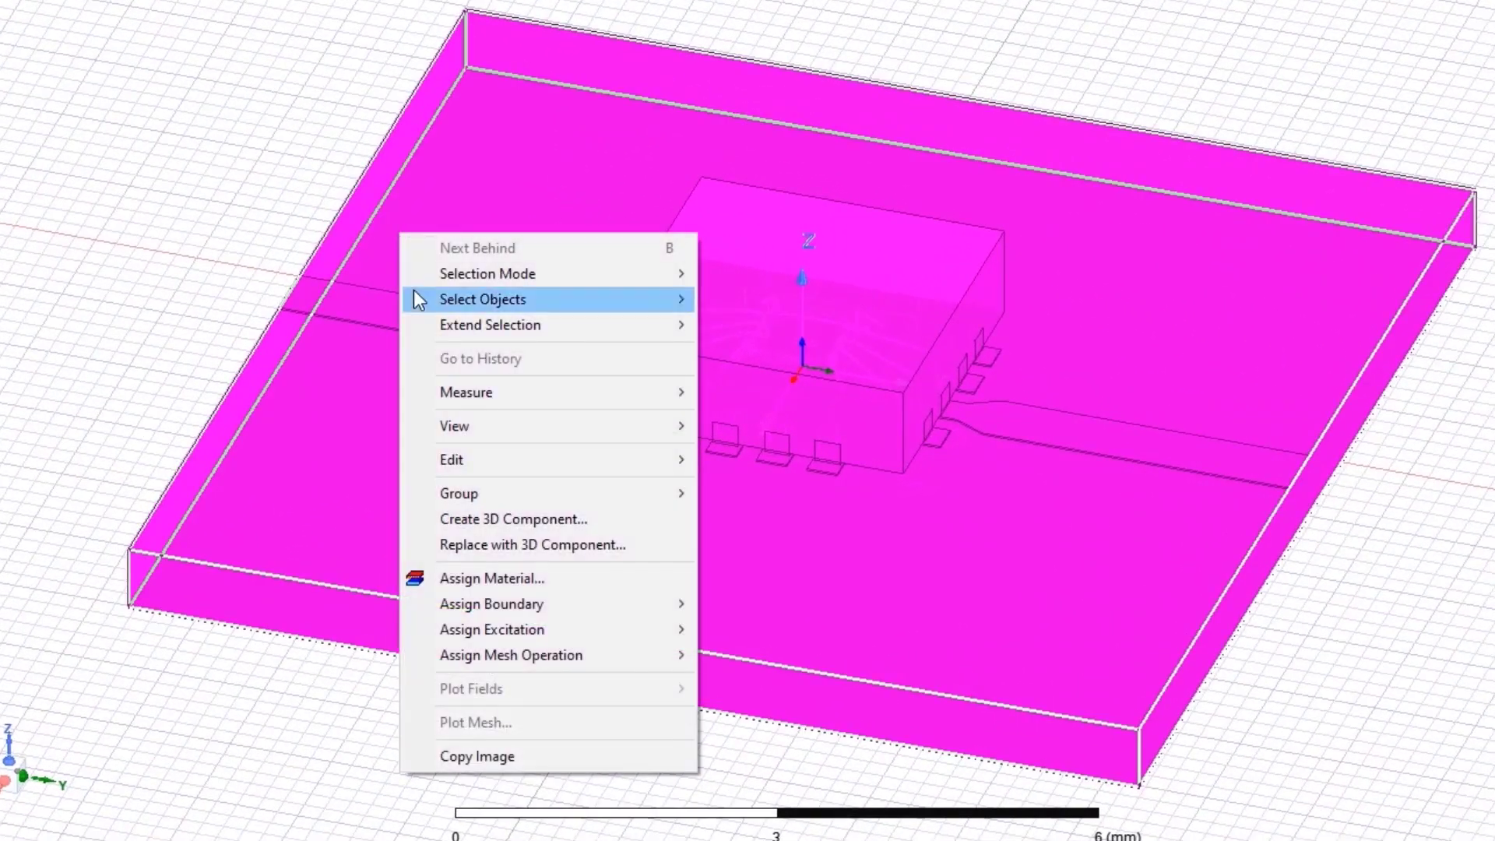
mouse_move(417, 629)
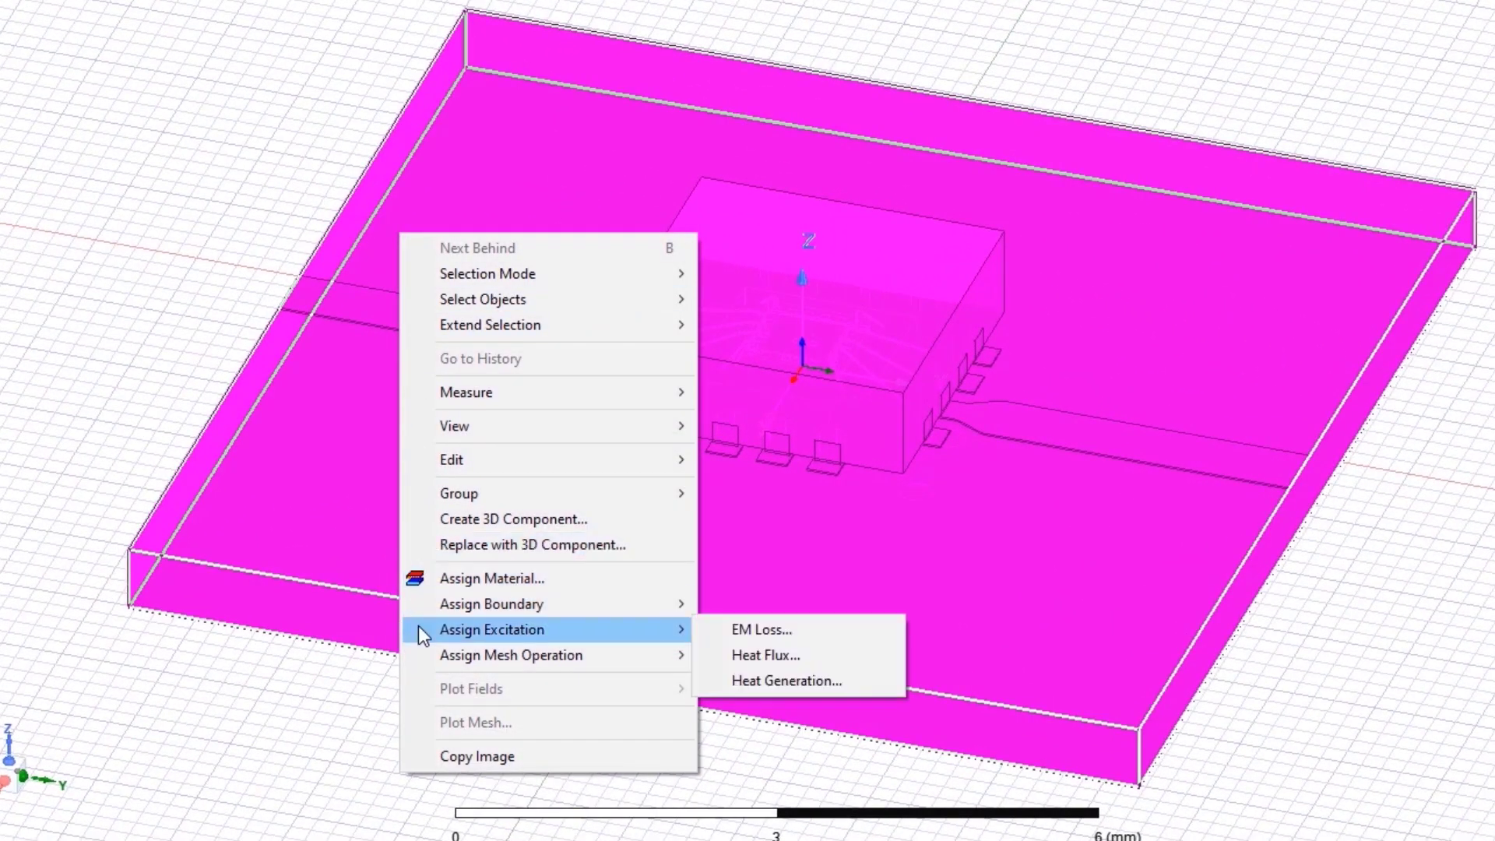
click(723, 639)
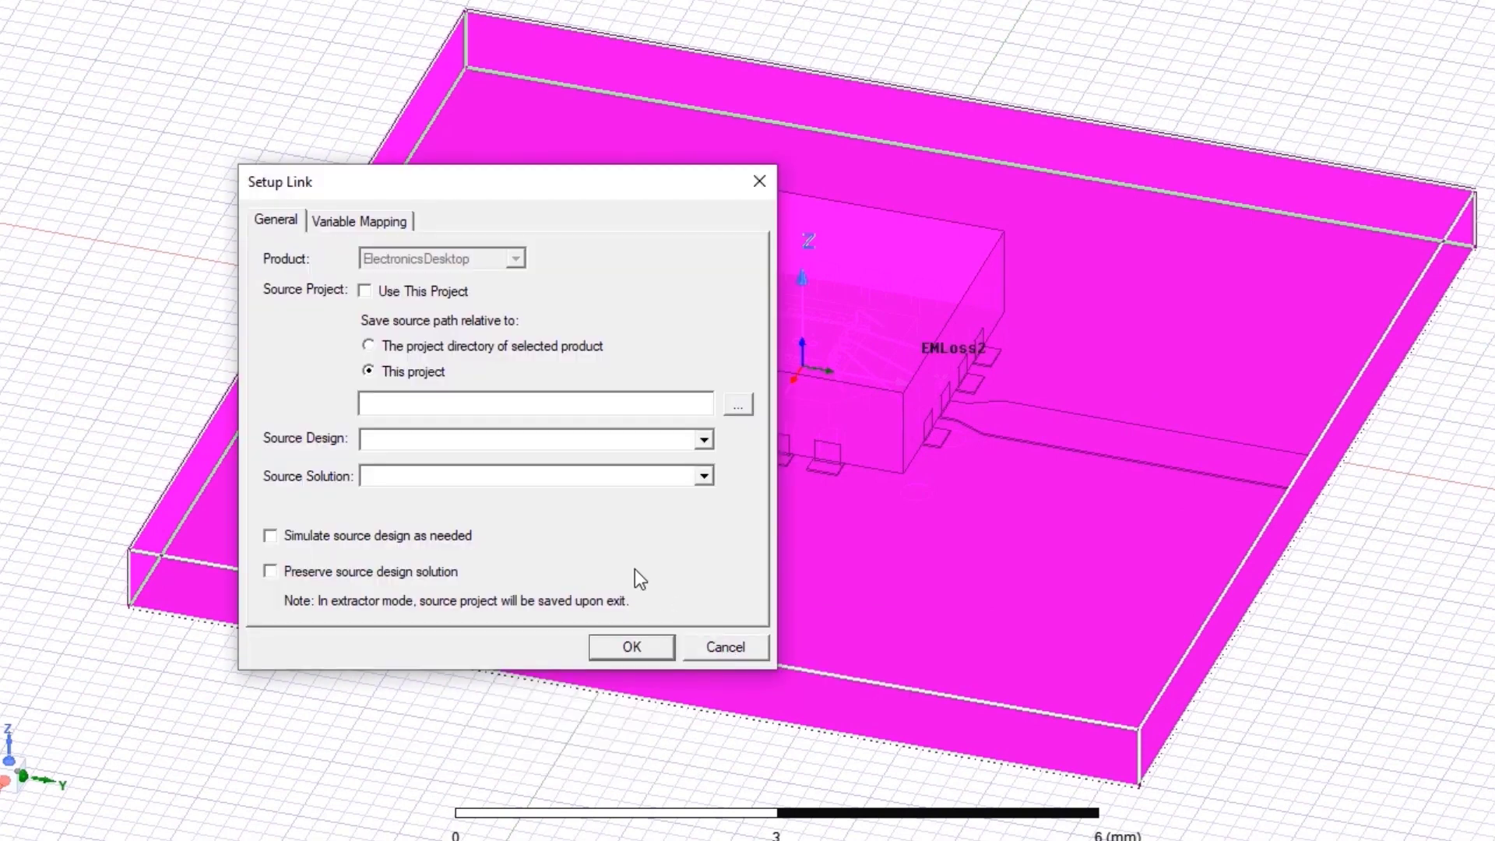
click(365, 292)
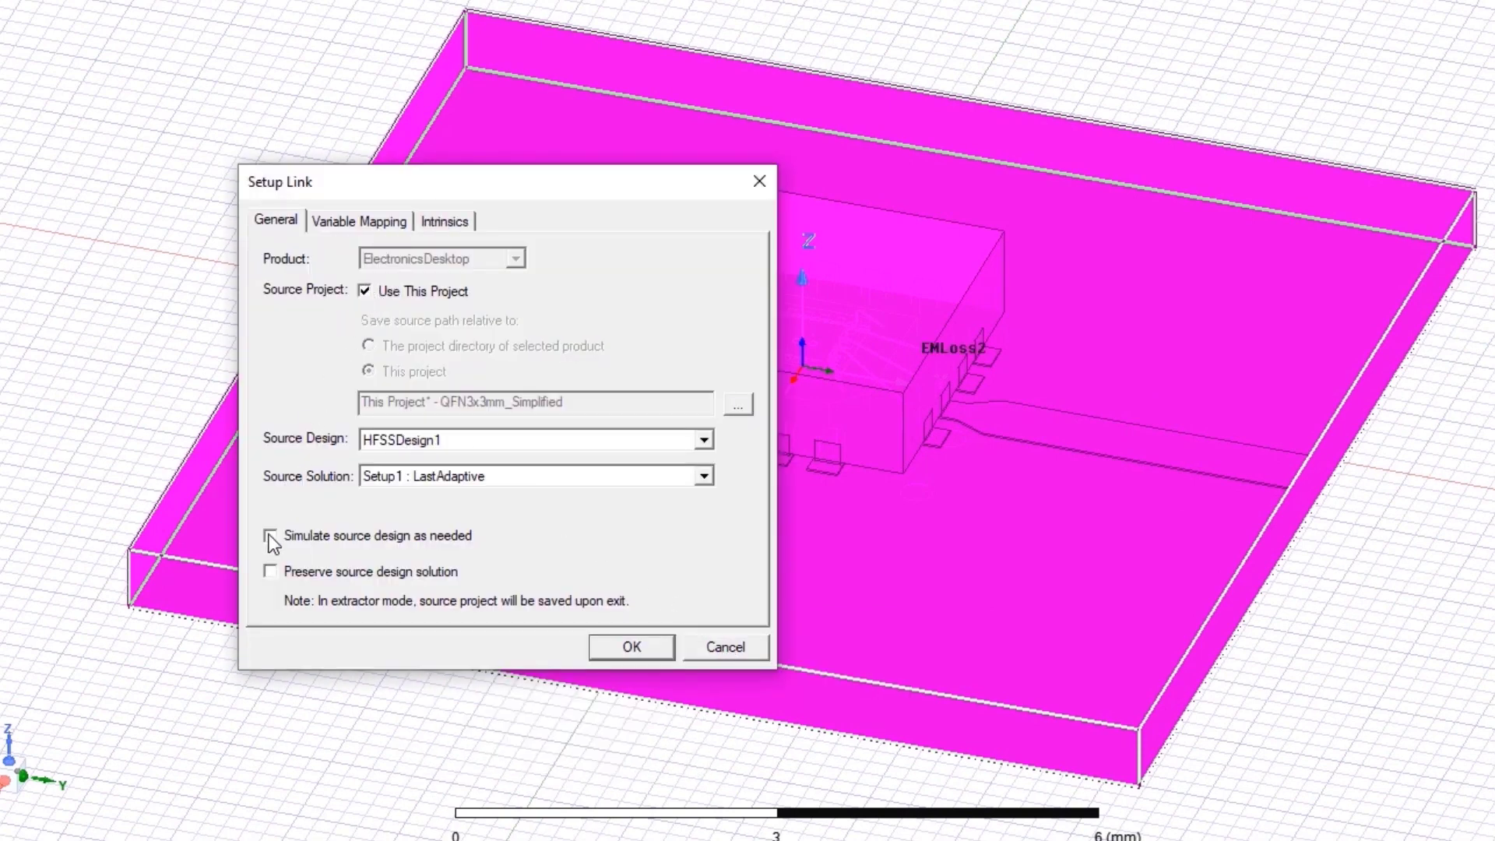
click(643, 644)
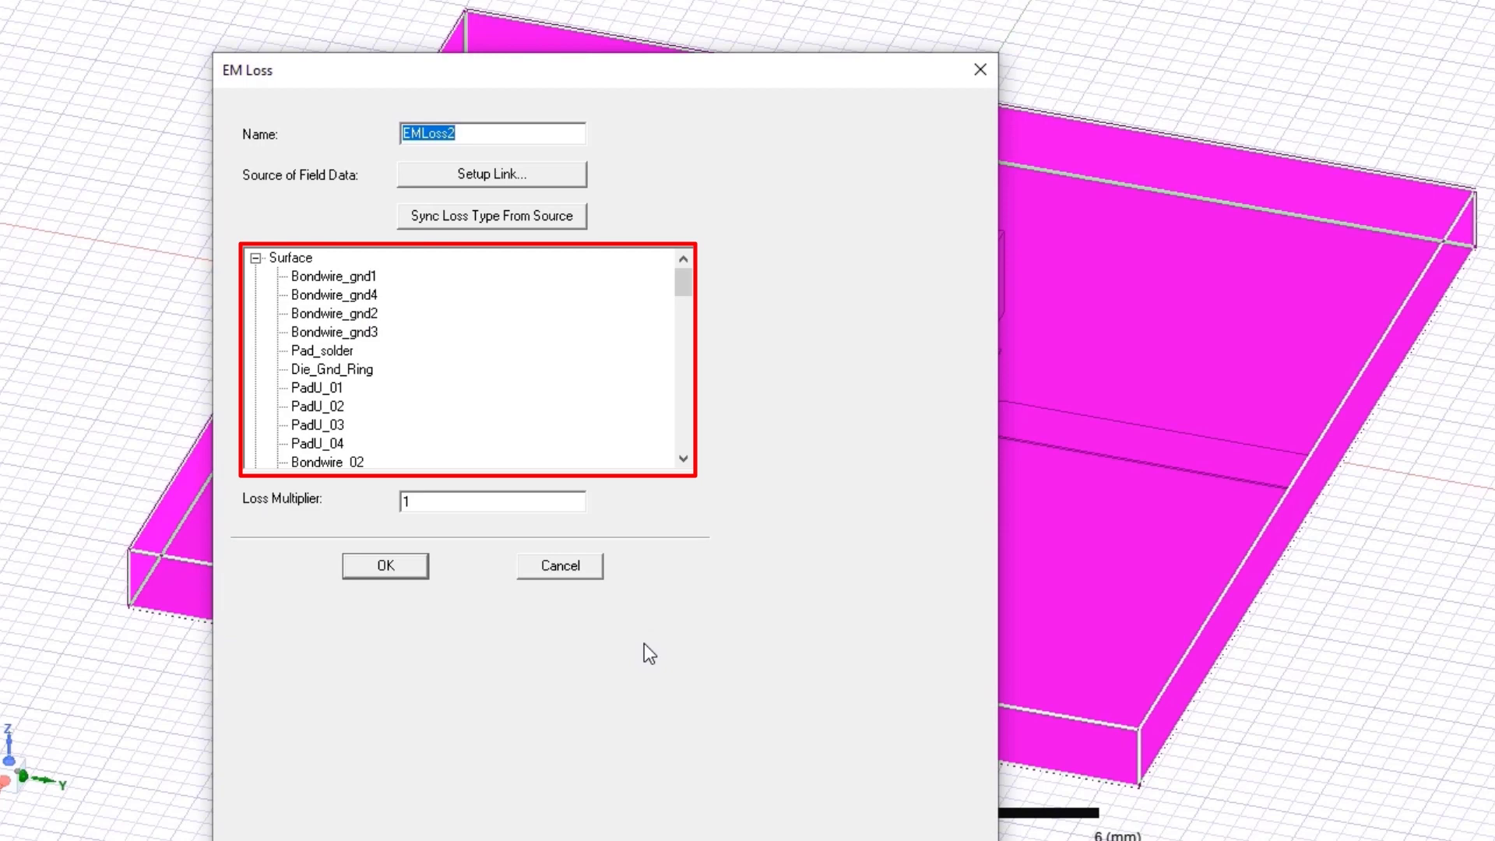
click(372, 569)
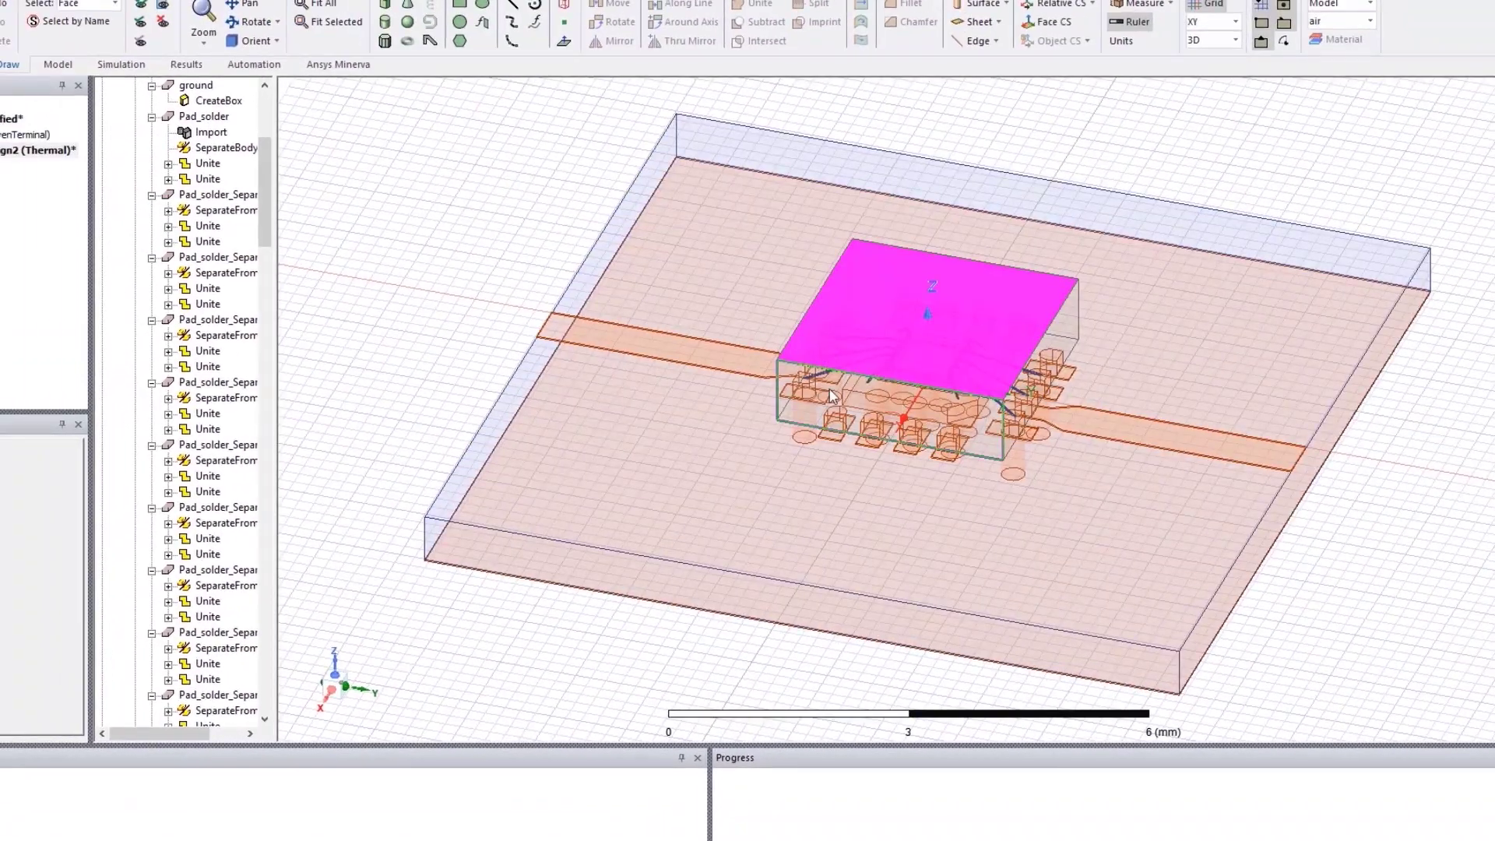
Assign a Convection boundary with uniform film coefficient 5 w_per_m2kel to the substrate top face
right_click(1137, 347)
mouse_move(1160, 621)
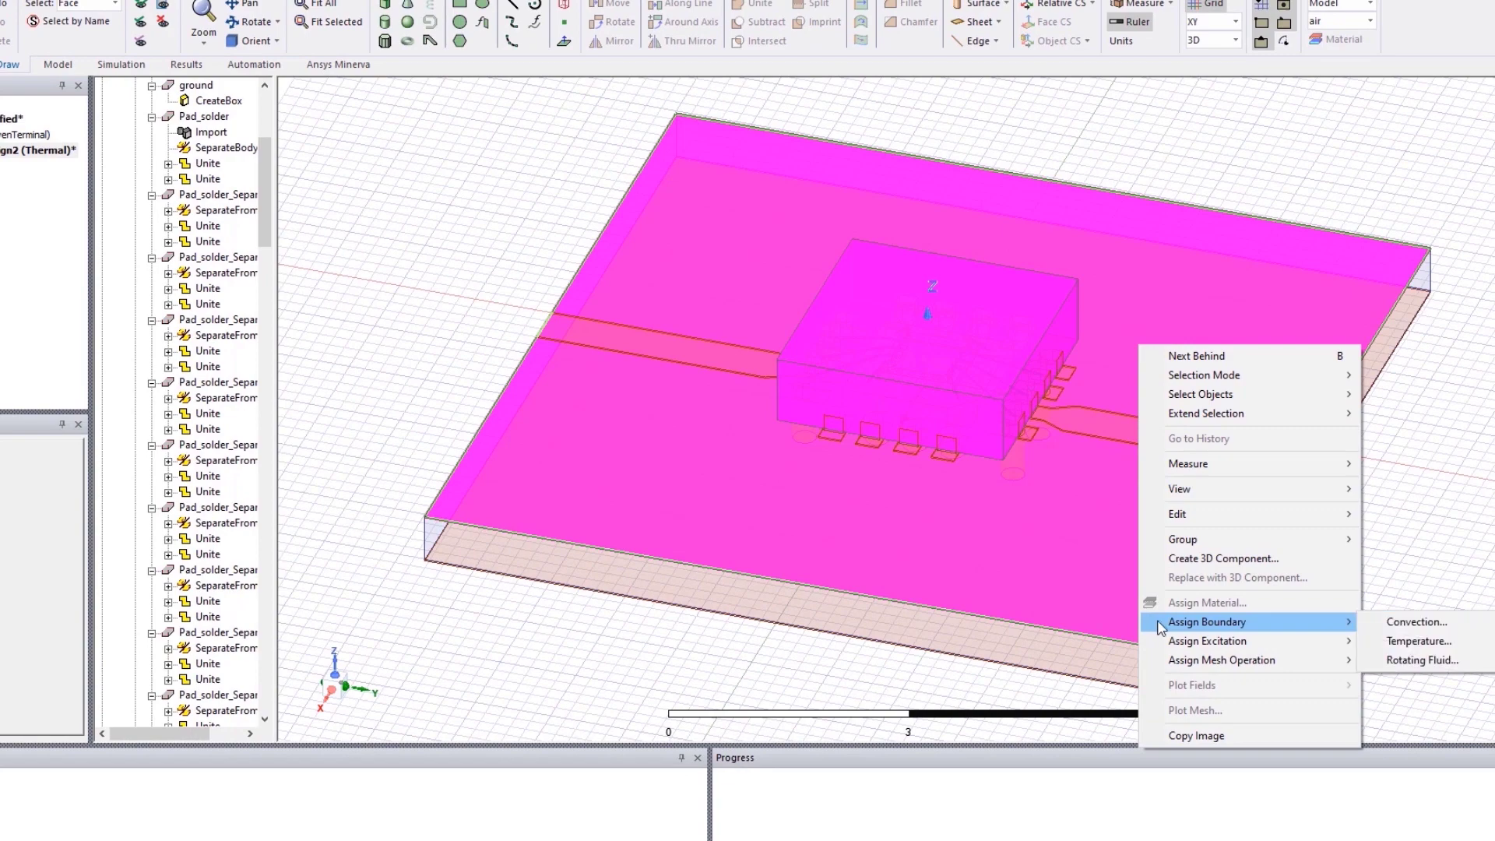
click(1380, 622)
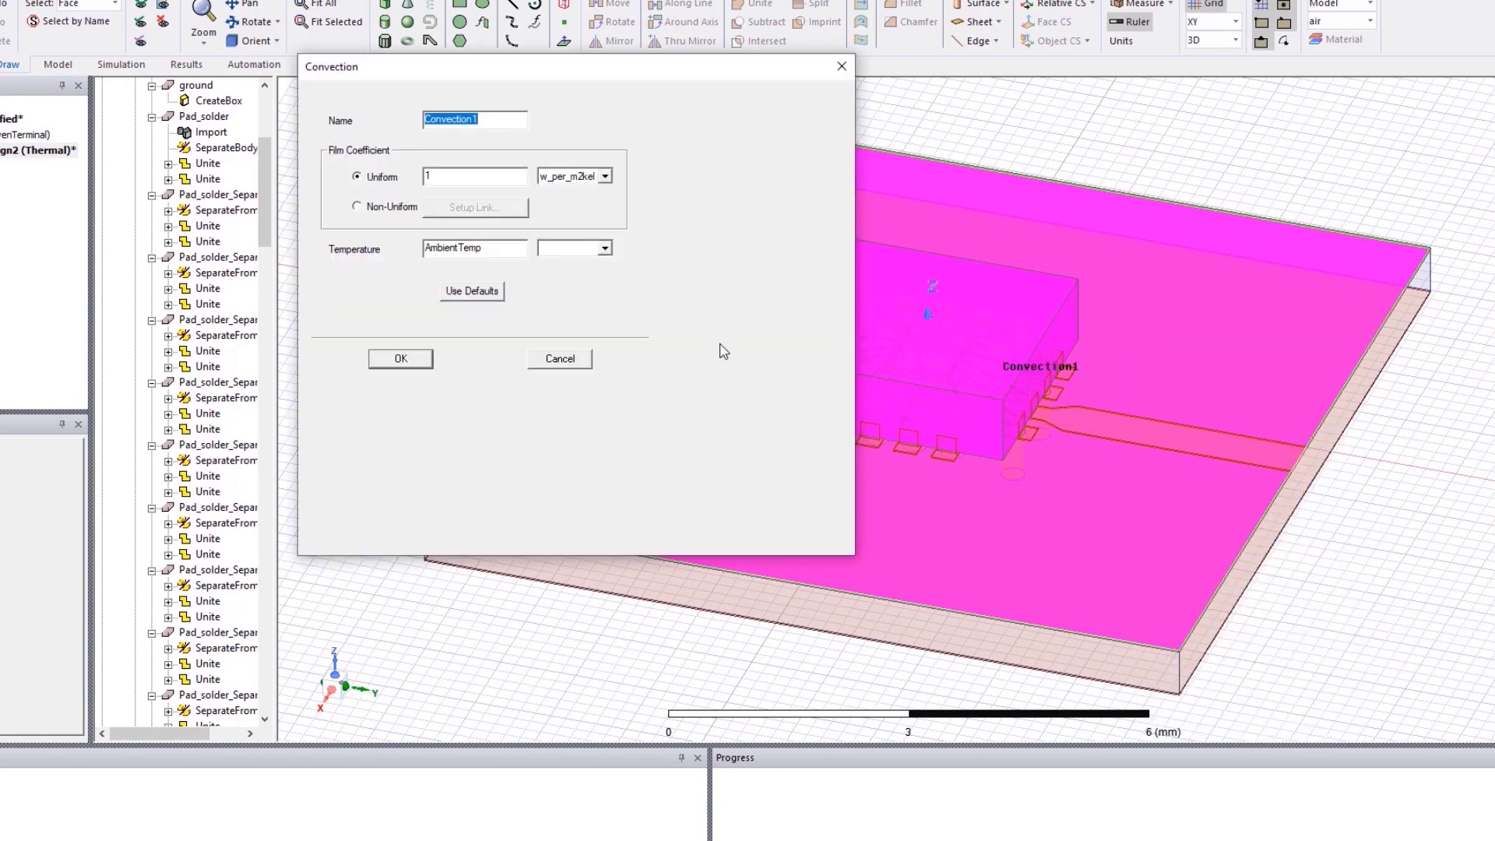
click(482, 176)
key(BackSpace)
text(5)
click(394, 360)
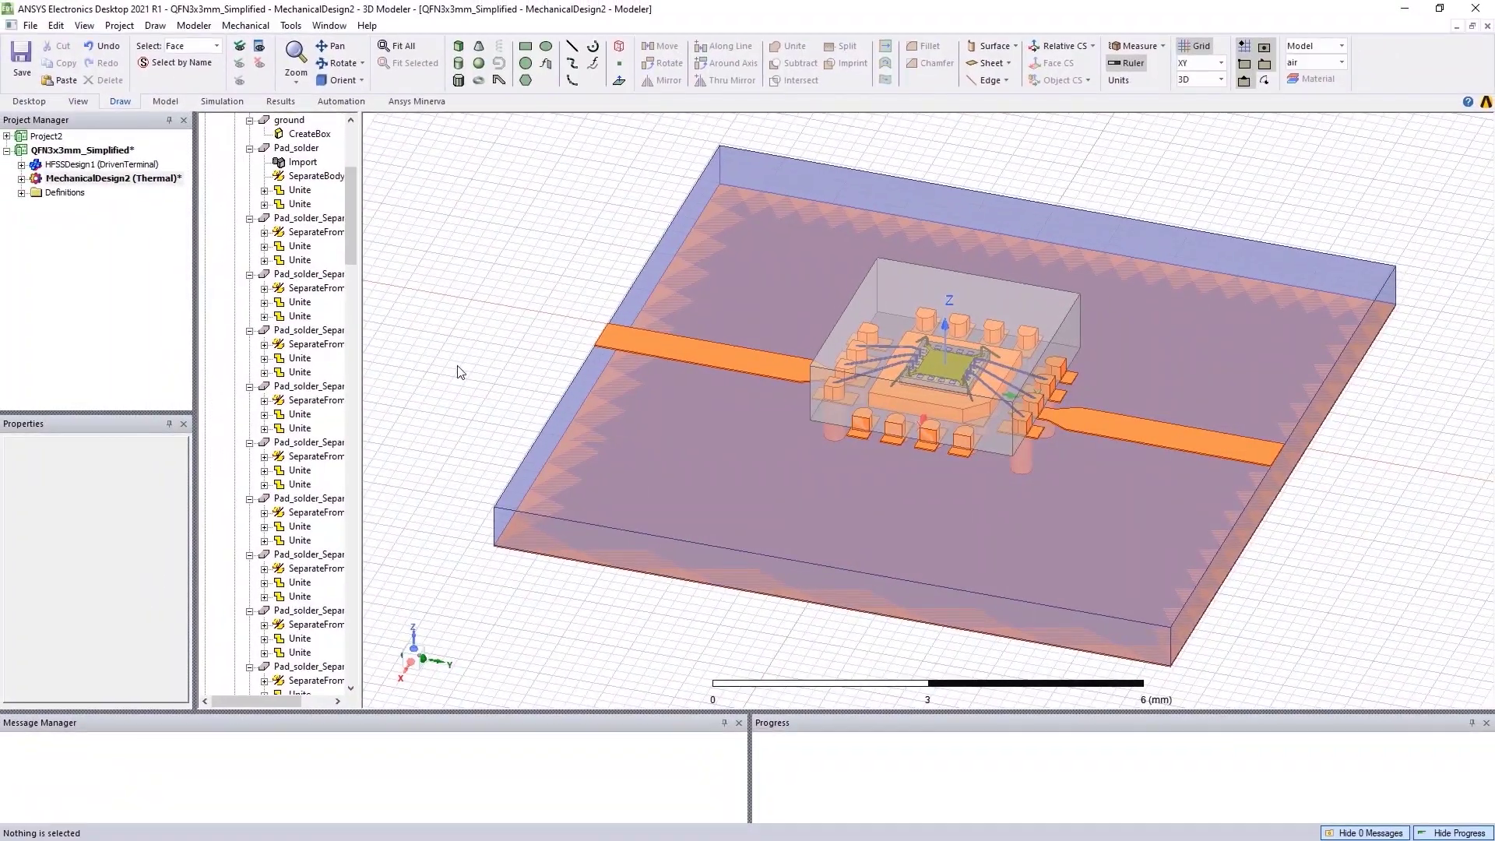
click(21, 179)
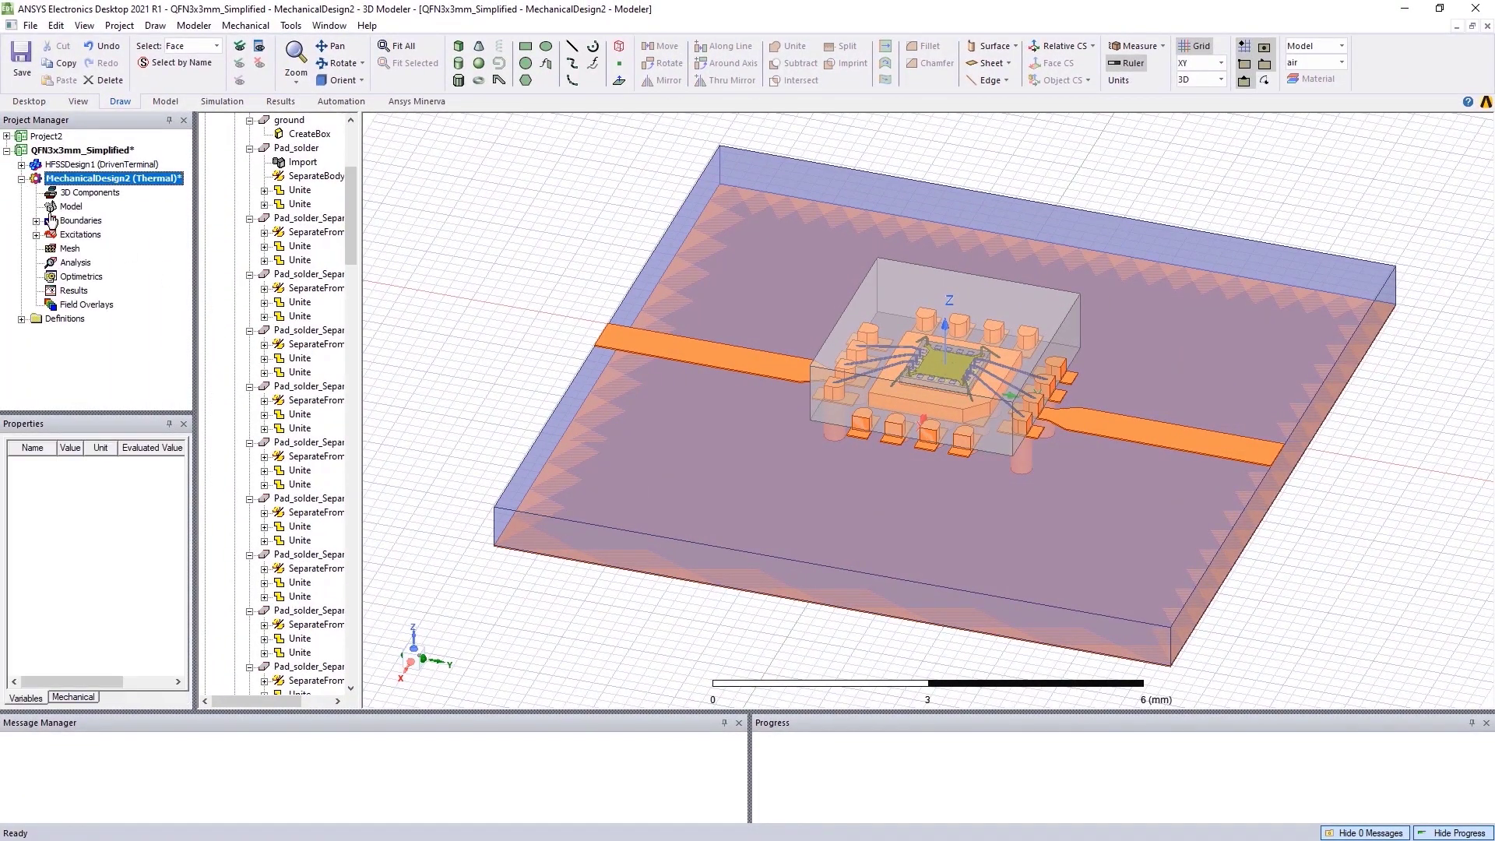
Add thermal Setup1 importing its mesh from HFSSDesign1, simulating and preserving the source solution
right_click(76, 263)
click(128, 296)
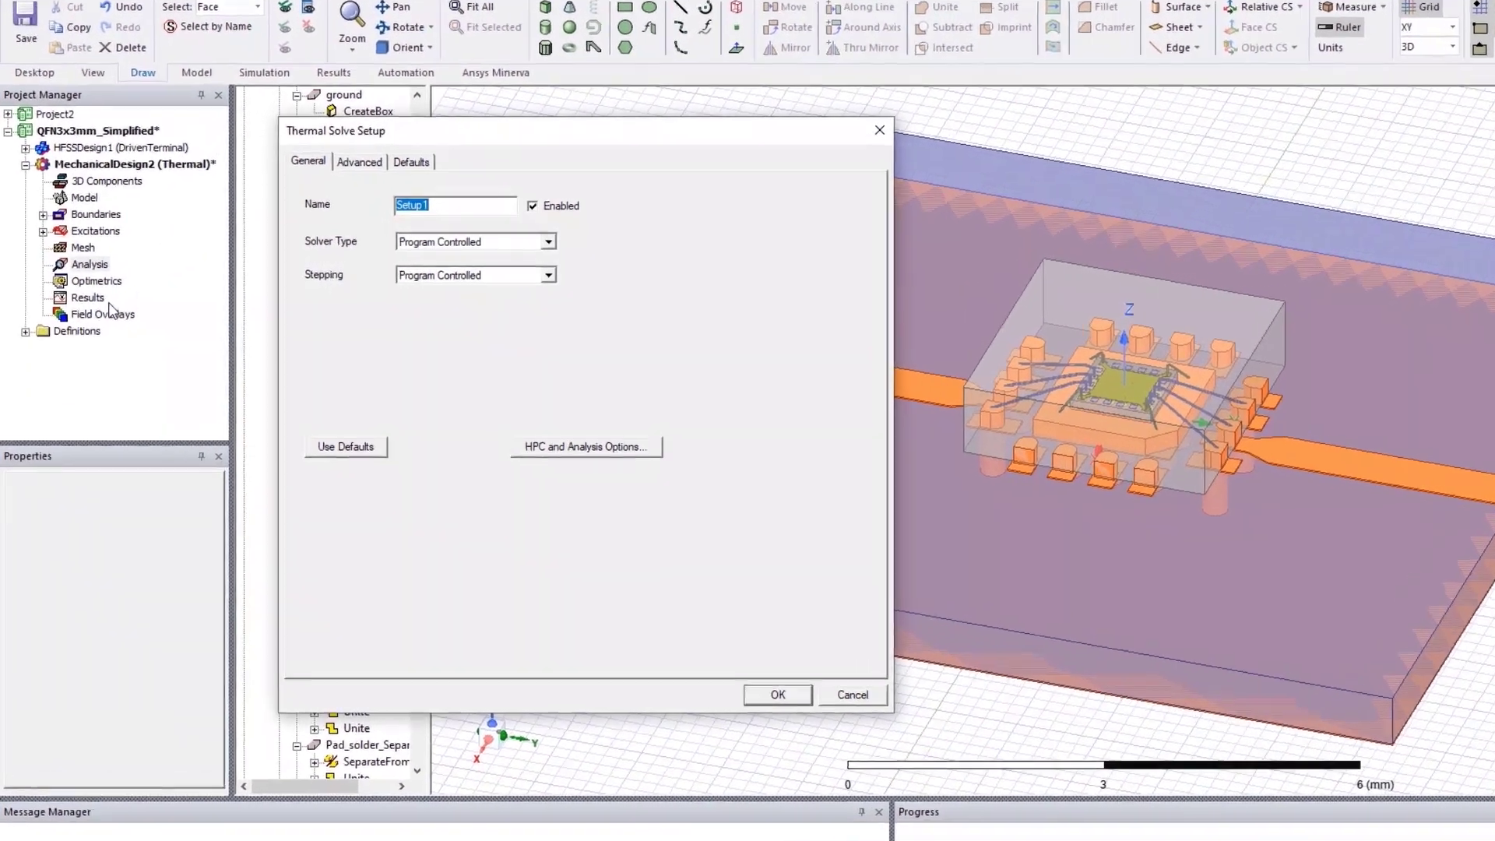
click(316, 180)
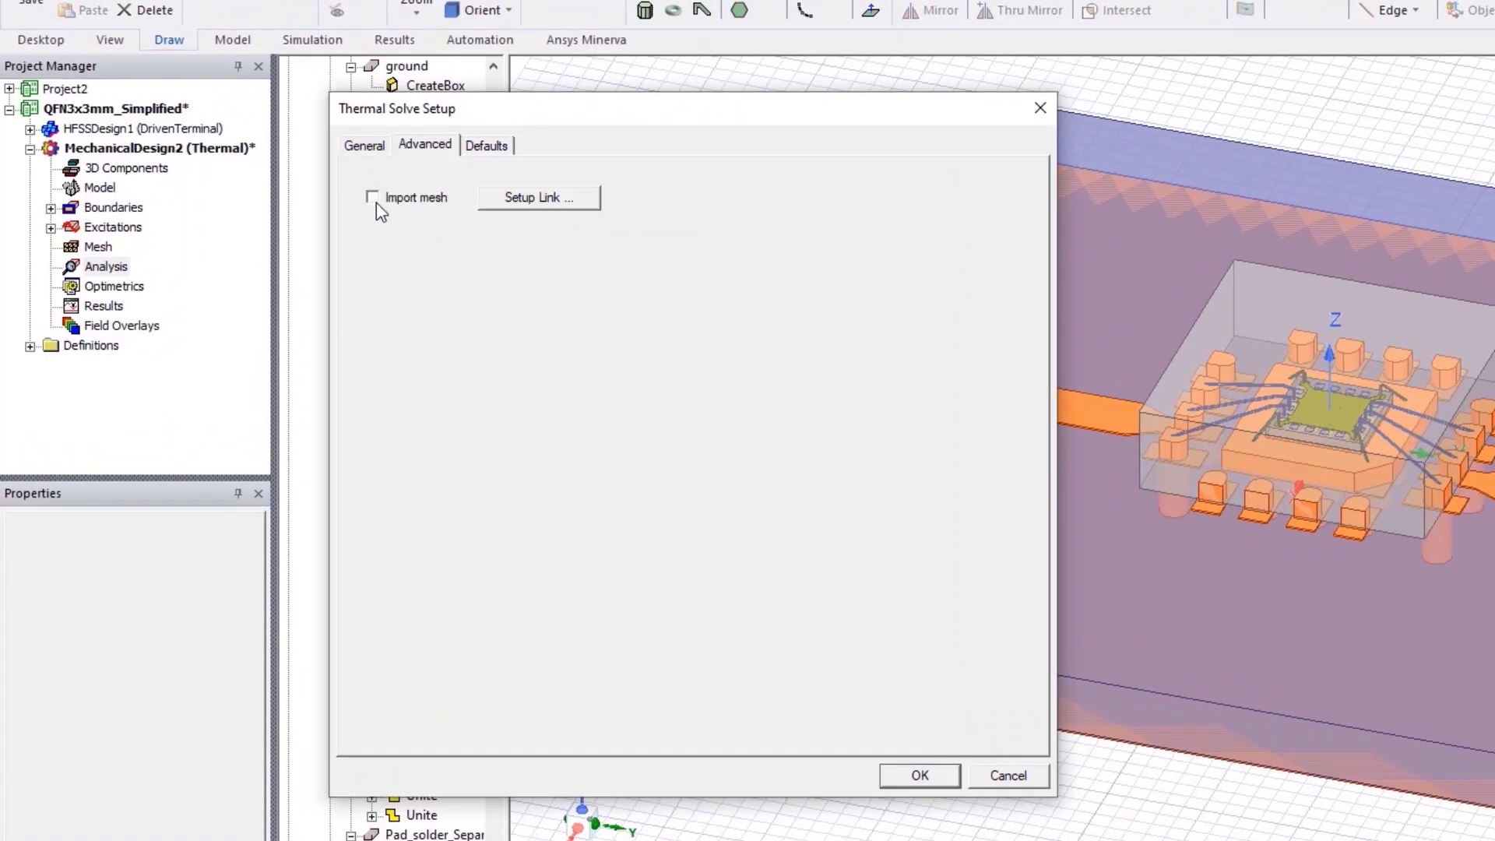
click(372, 197)
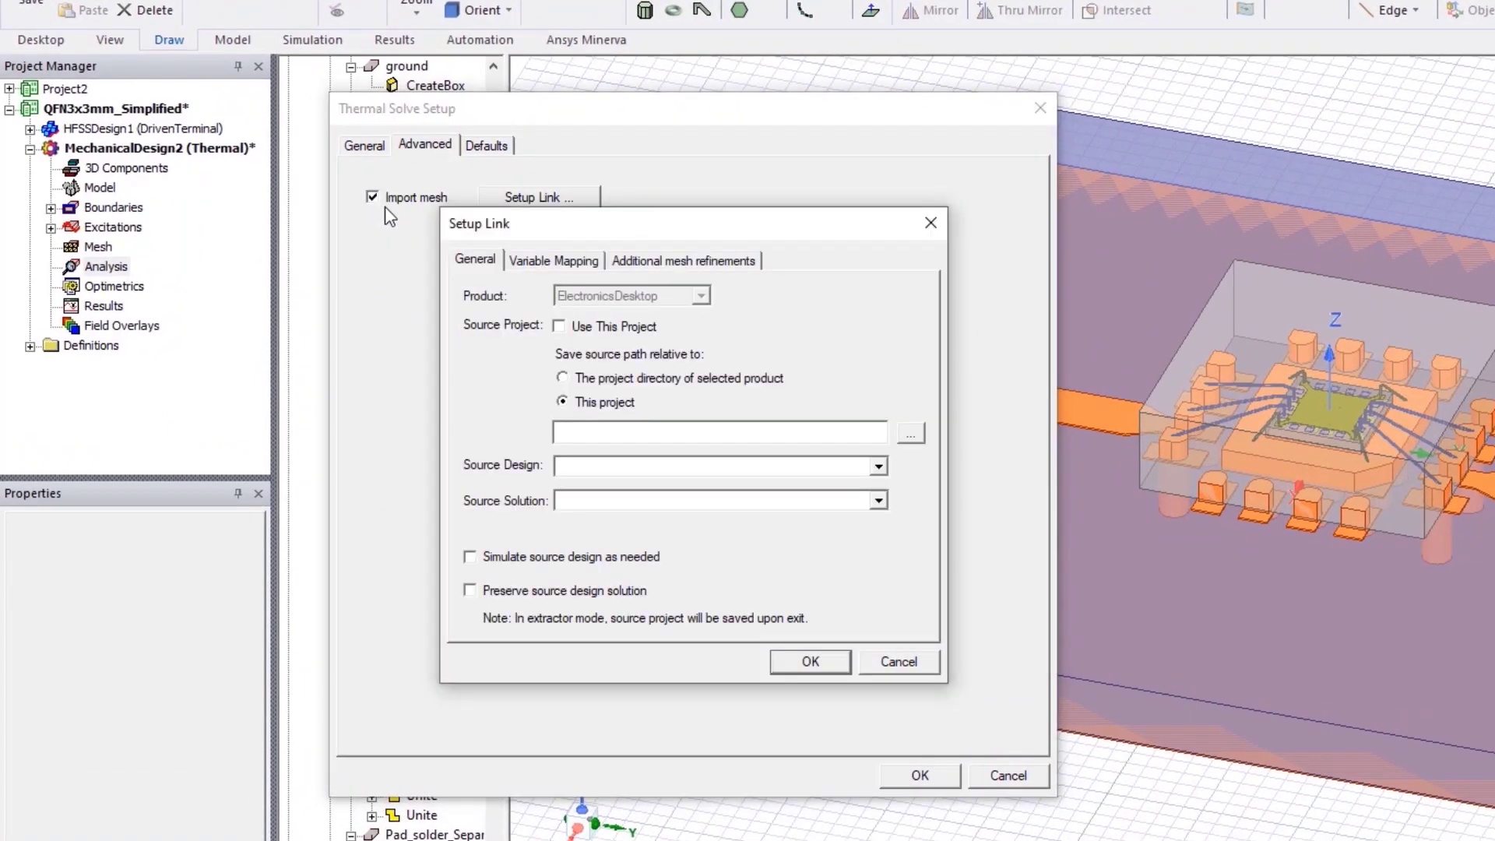
click(559, 326)
click(470, 556)
click(470, 590)
click(788, 668)
click(919, 774)
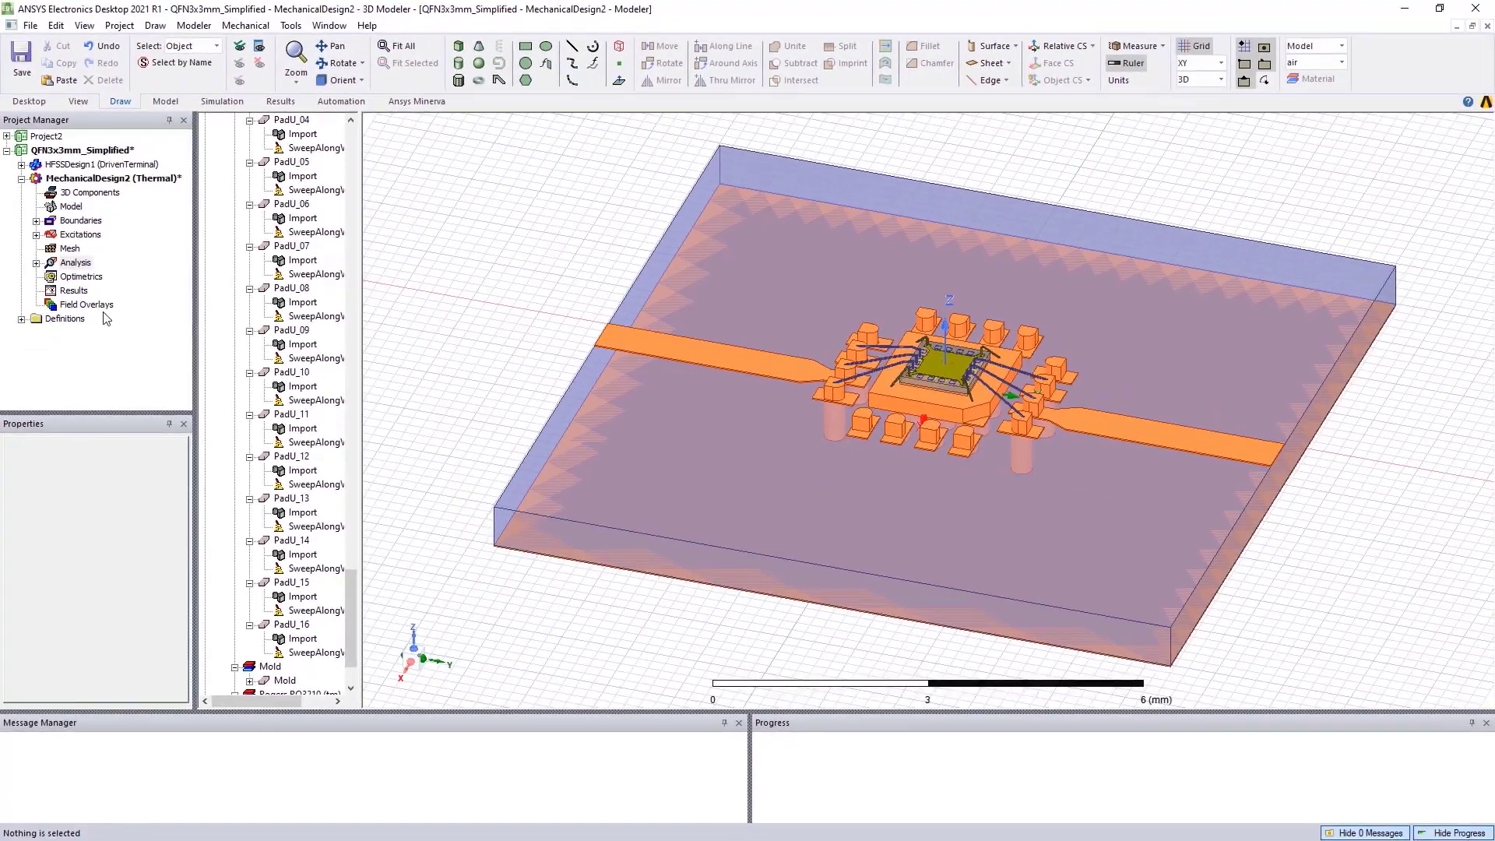
Run Analyze on the thermal Setup1
click(36, 262)
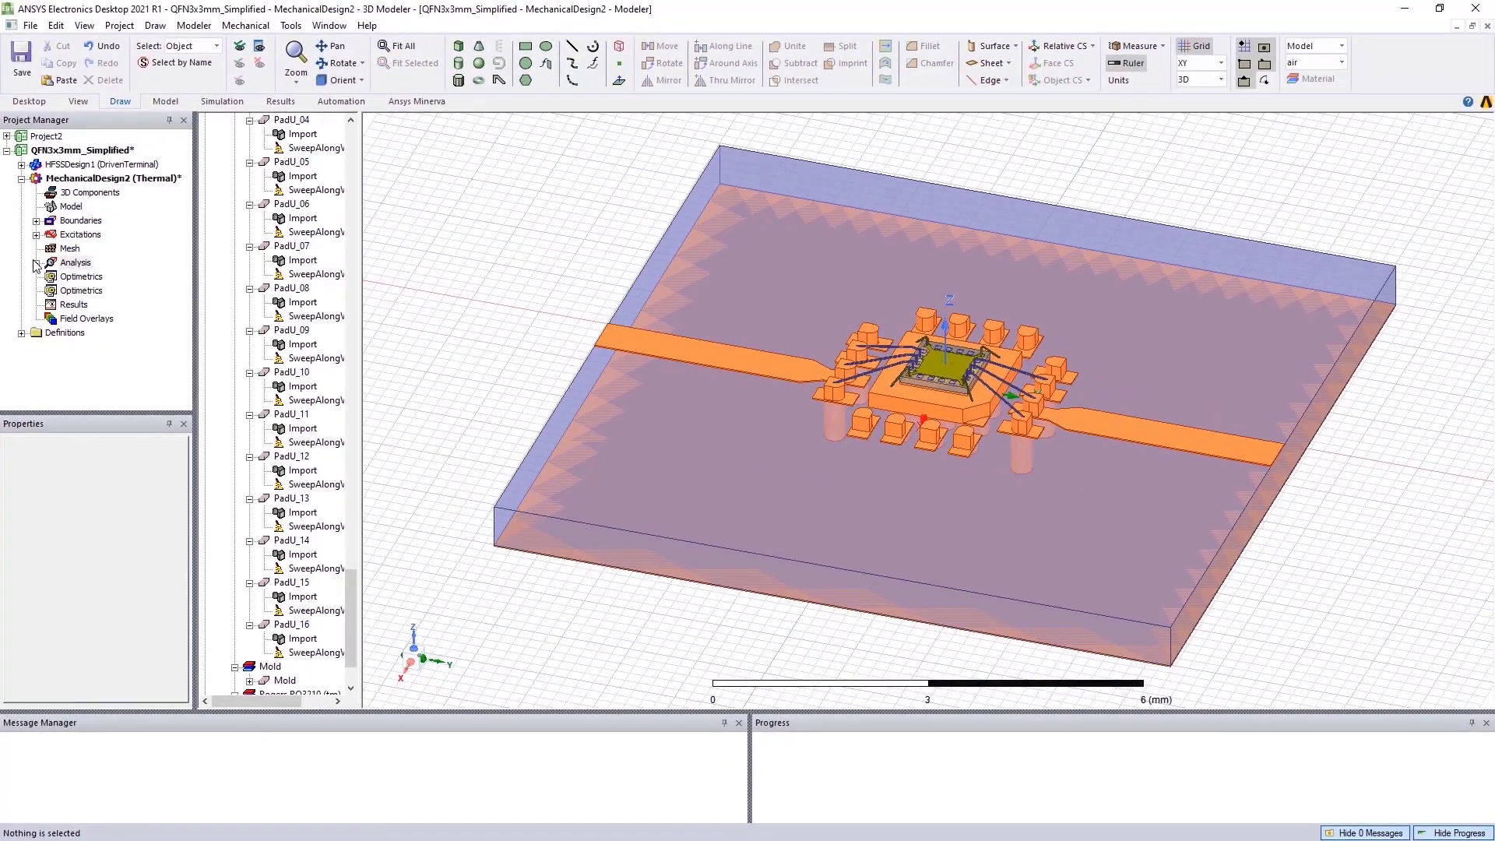
right_click(71, 278)
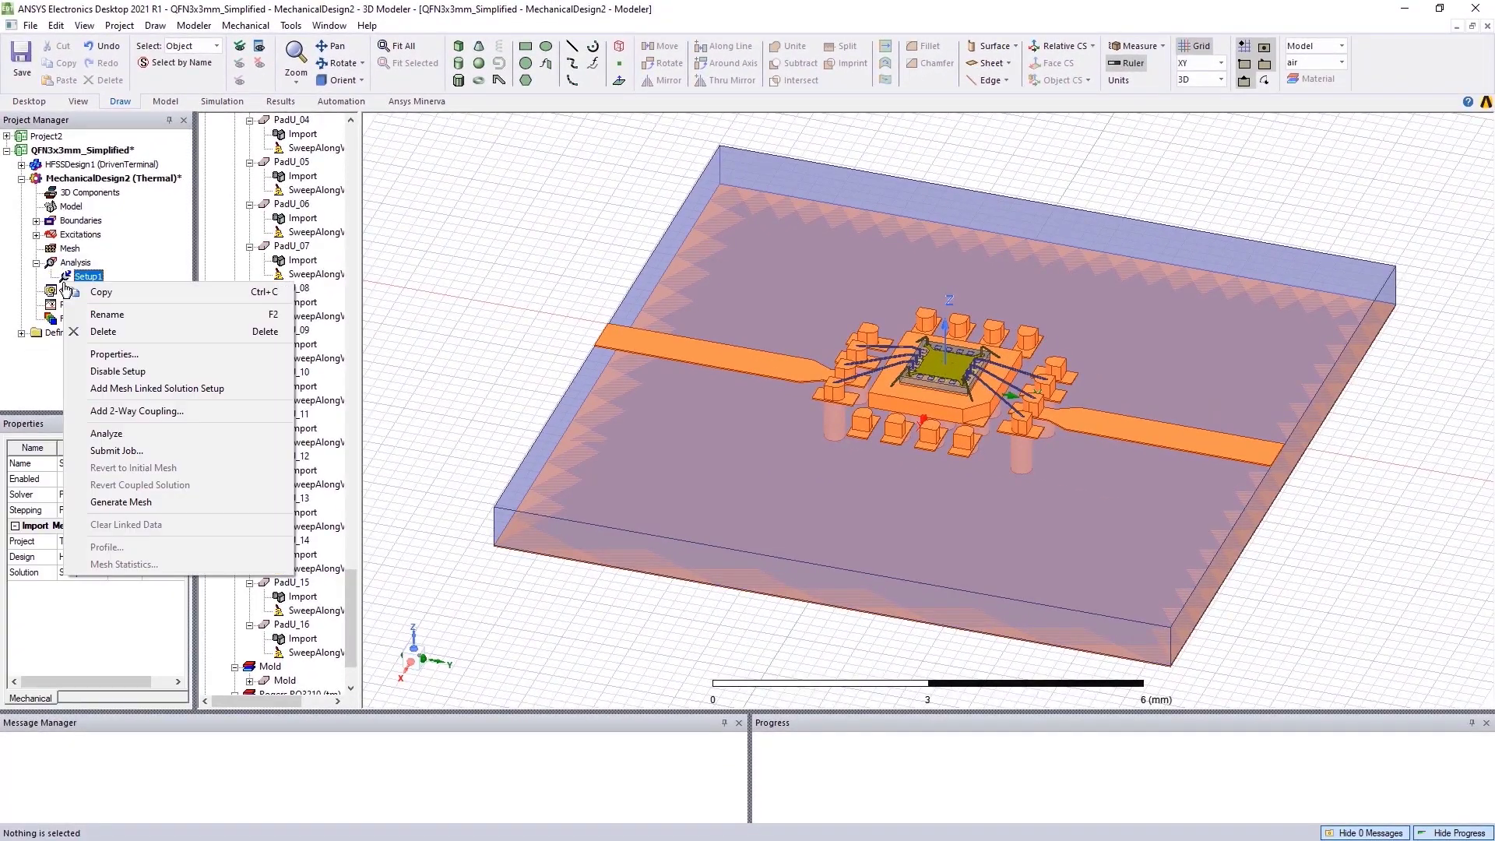
click(72, 433)
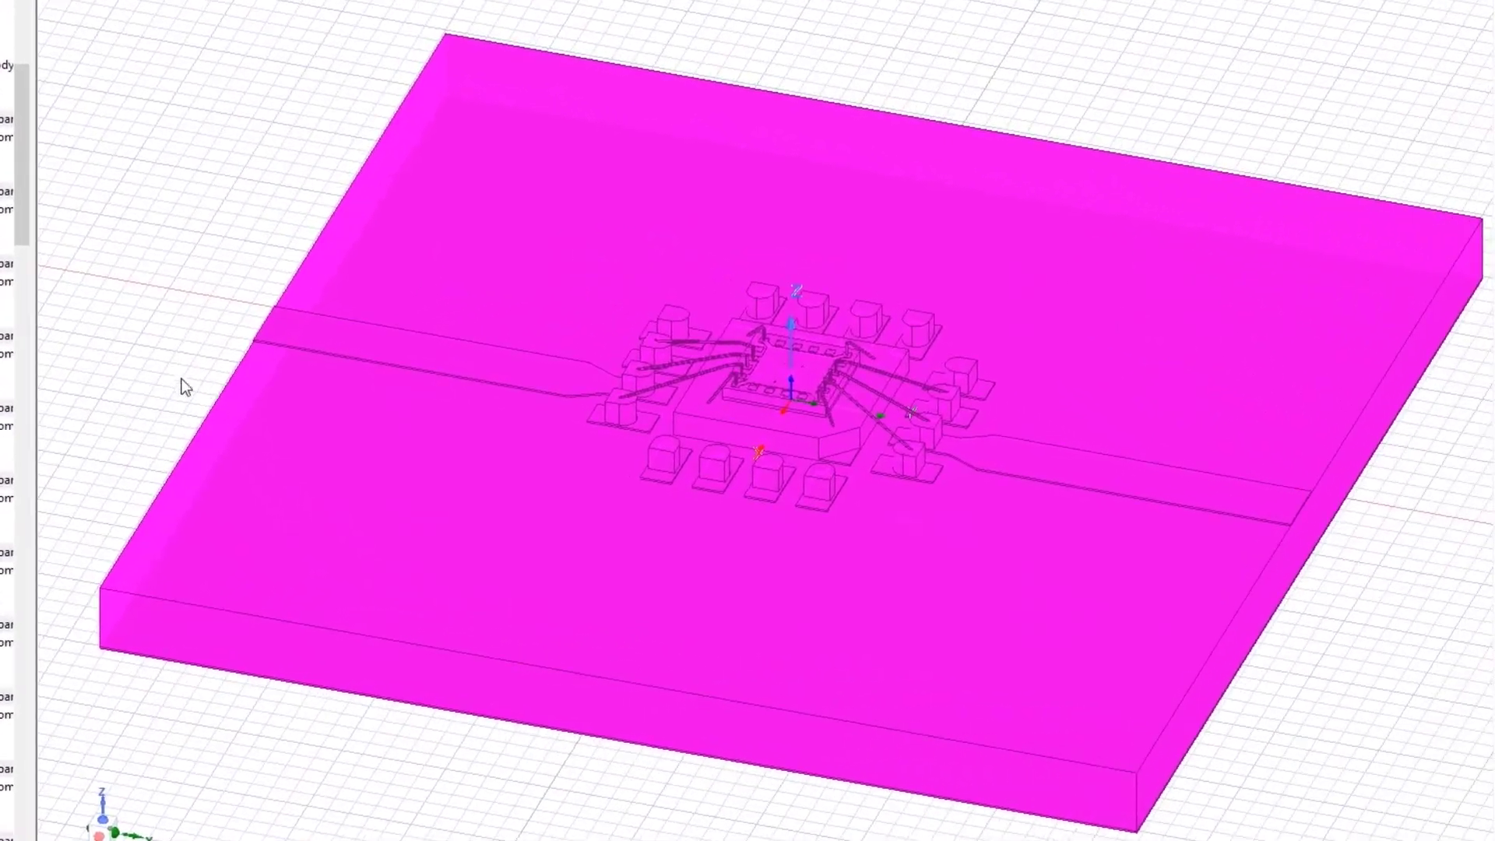
Plot the temperature field on all objects (277.5–325.3 cel) and zoom to inspect the chip
right_click(260, 381)
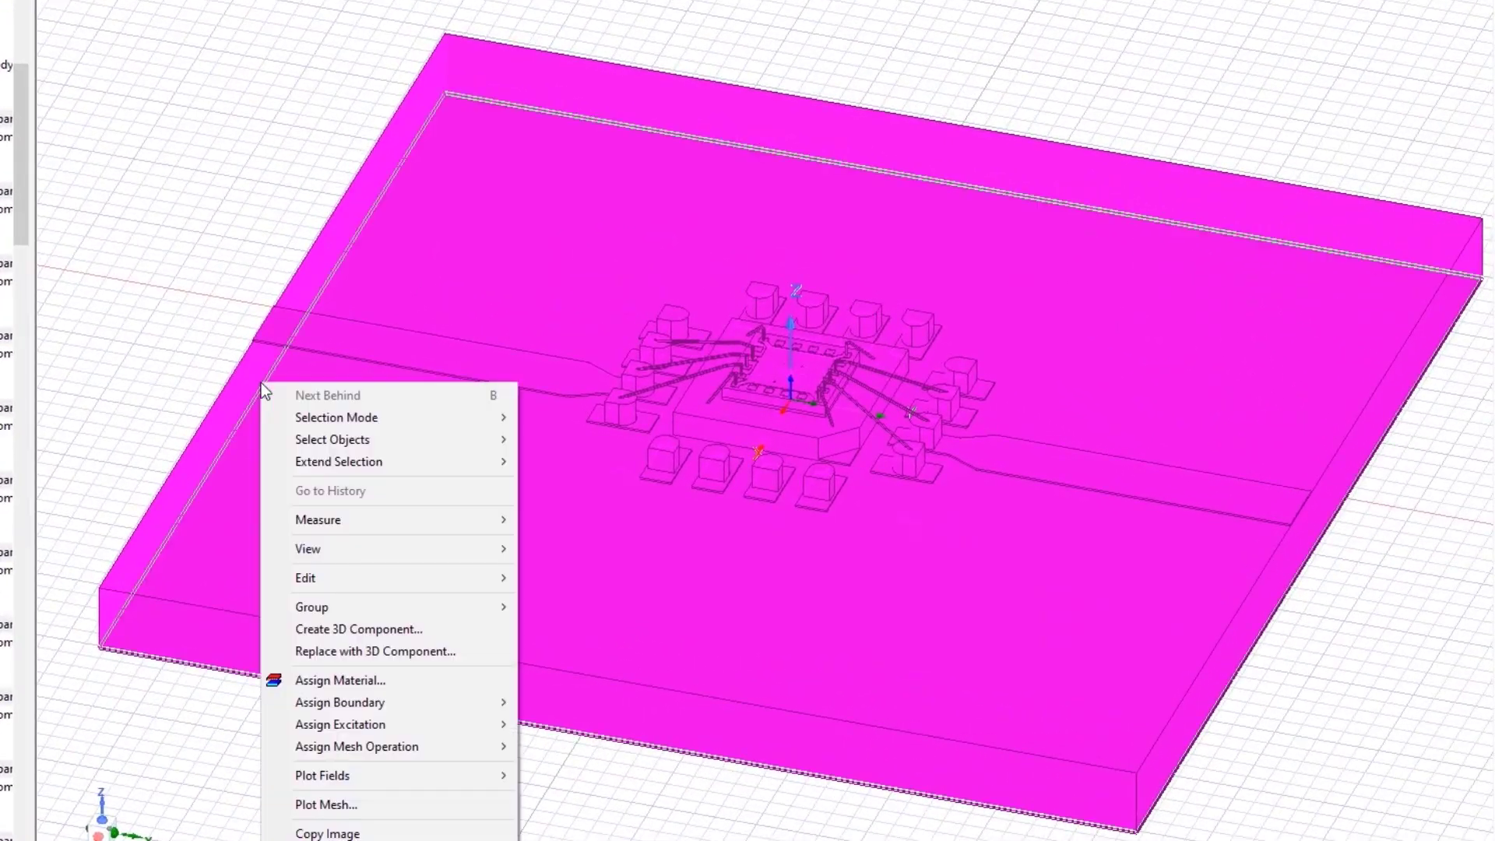
mouse_move(335, 774)
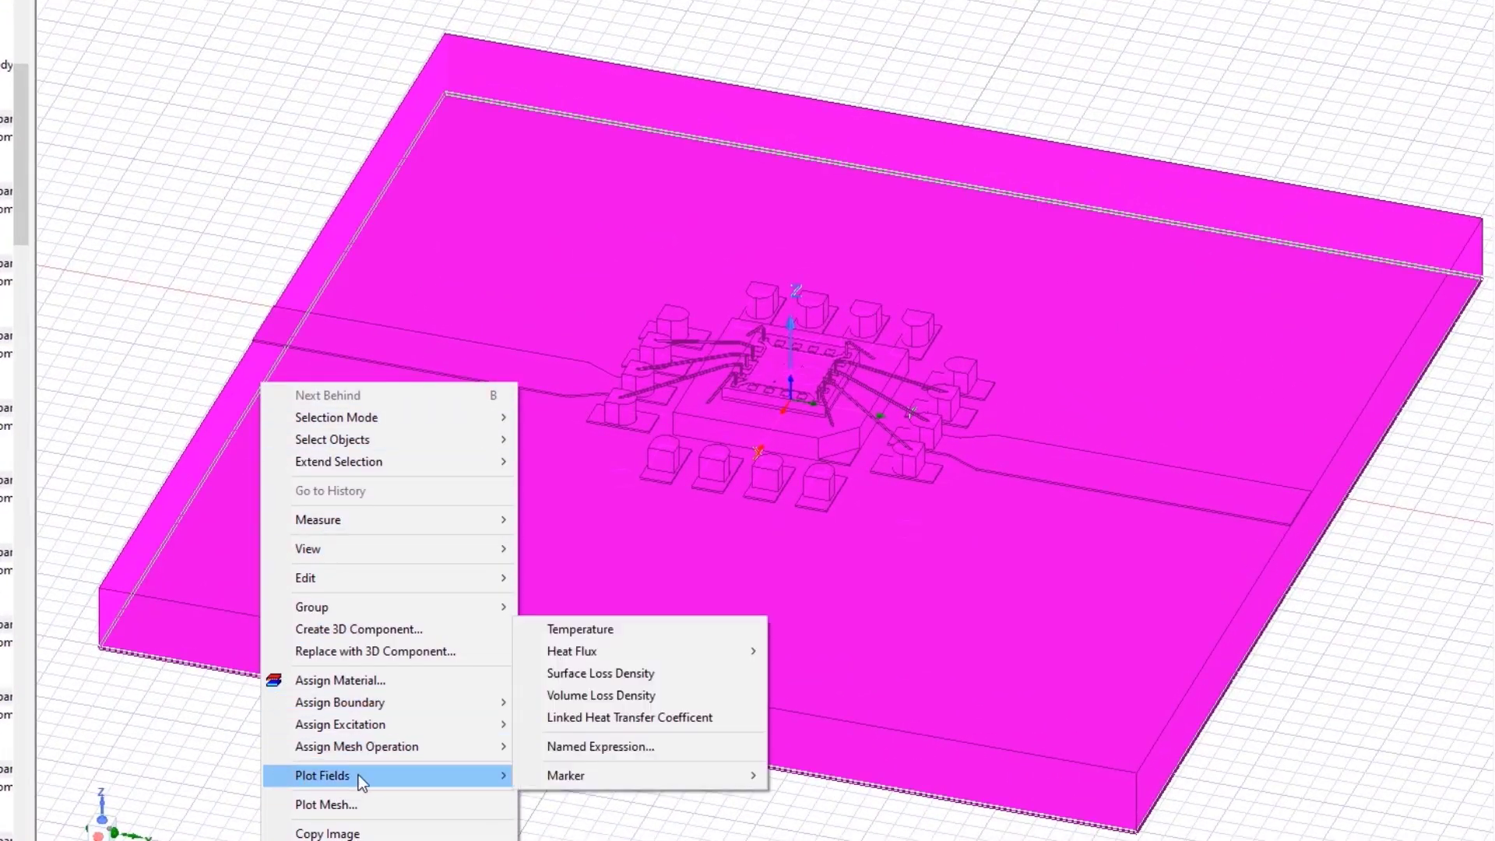
click(537, 624)
click(497, 562)
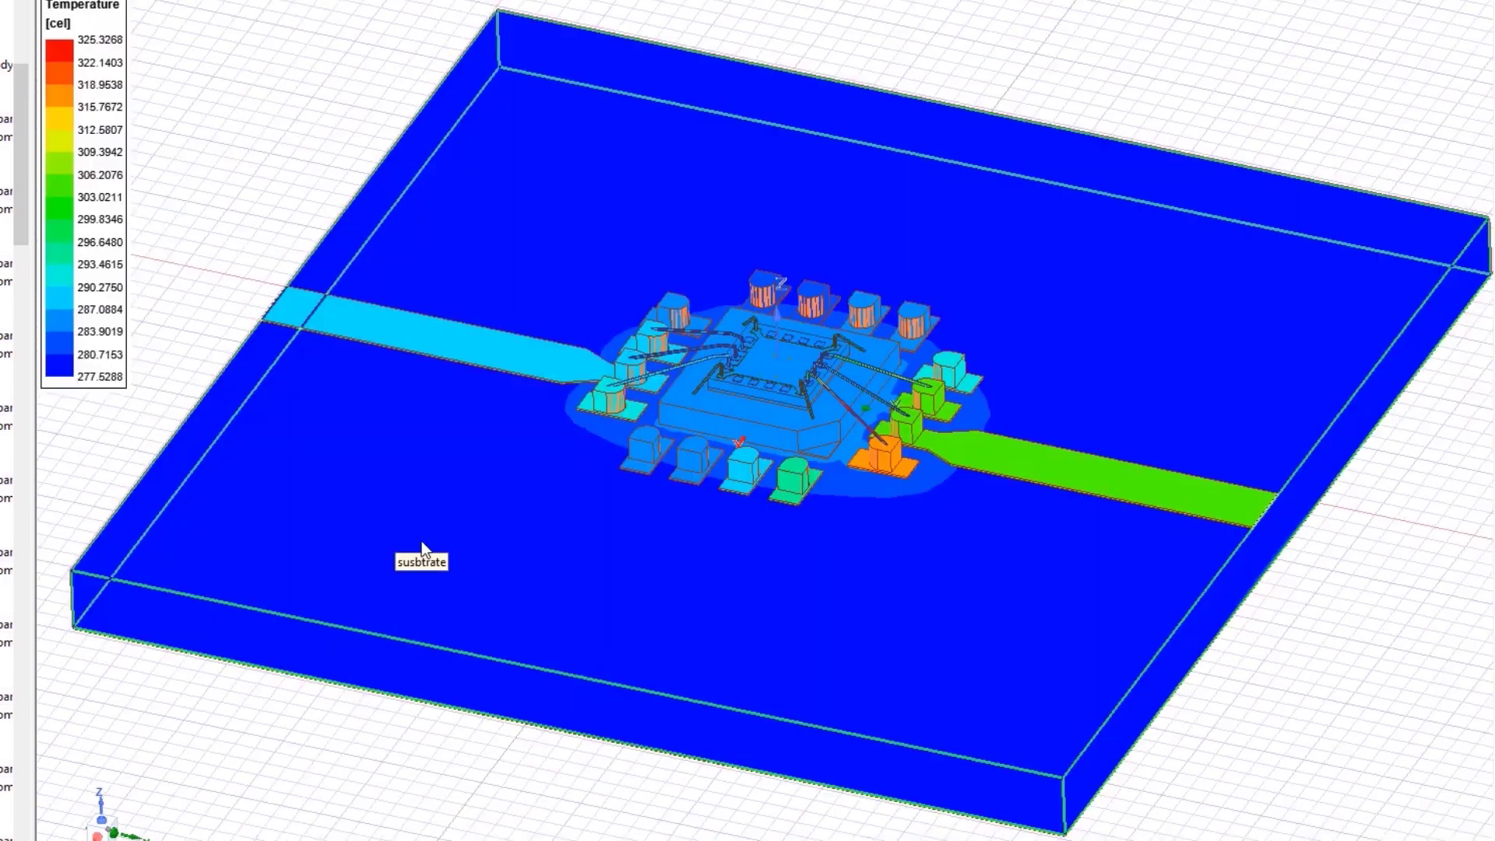
scroll(848, 488, up, 5)
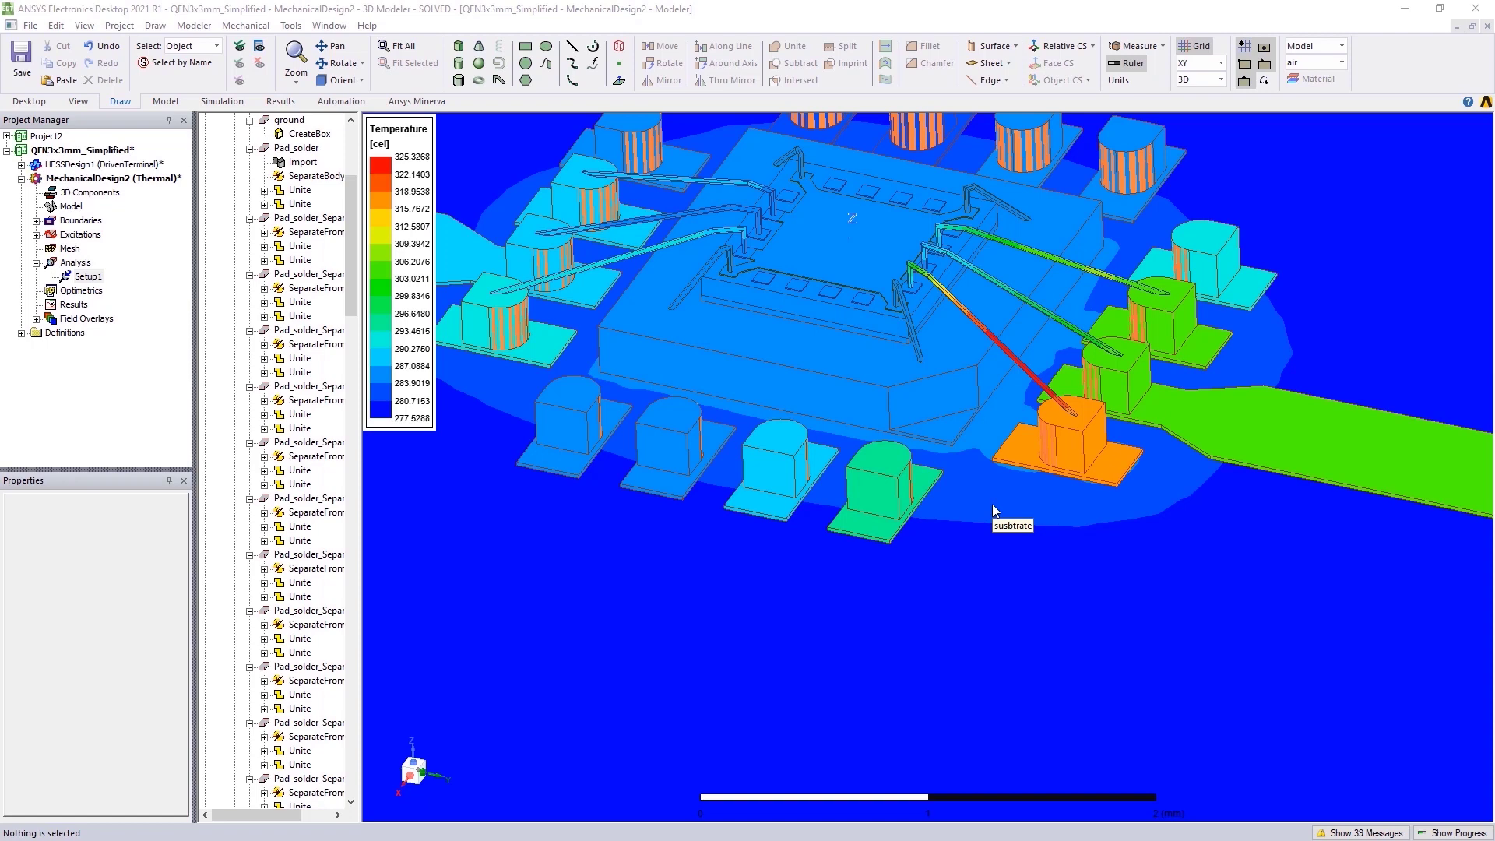
scroll(996, 522, down, 5)
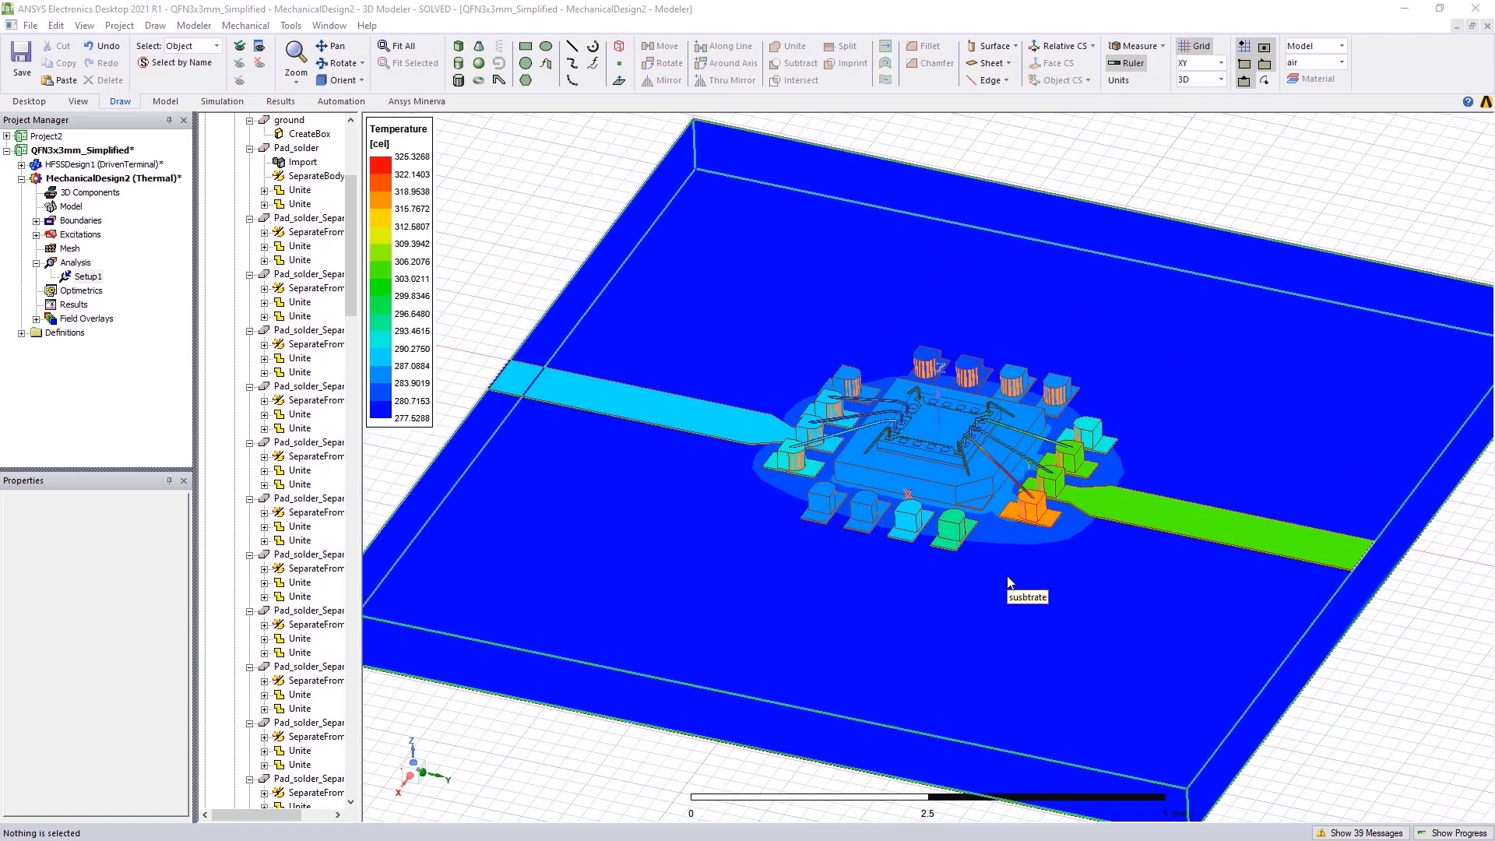